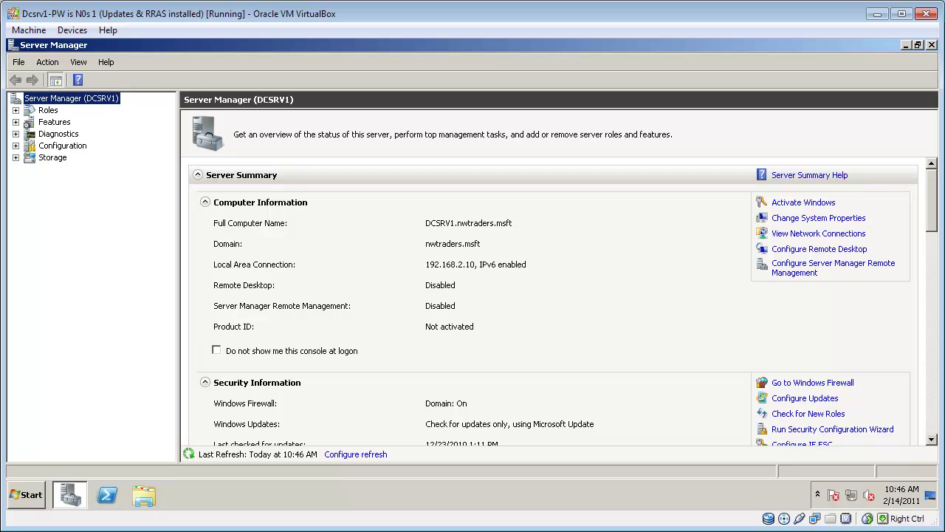
Step: Start the Add Roles wizard and select Active Directory Certificate Services
left_click(46, 111)
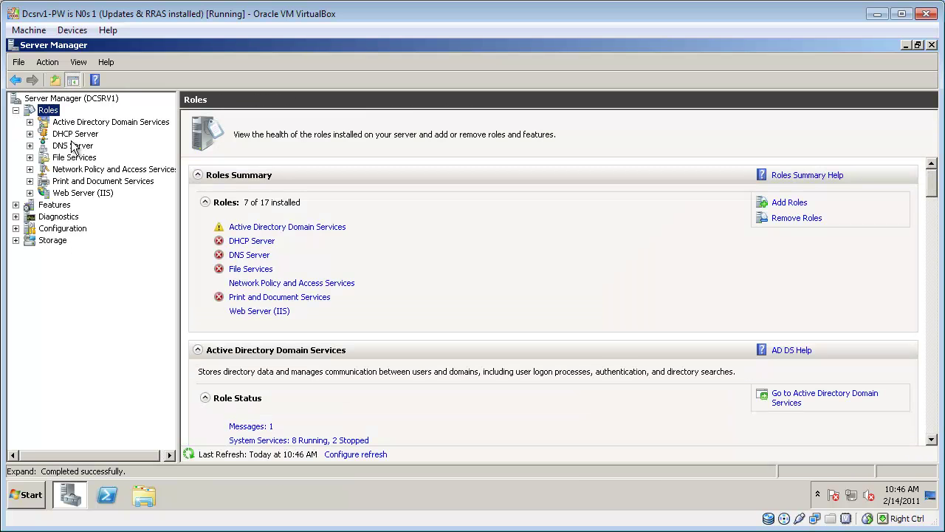
right_click(49, 113)
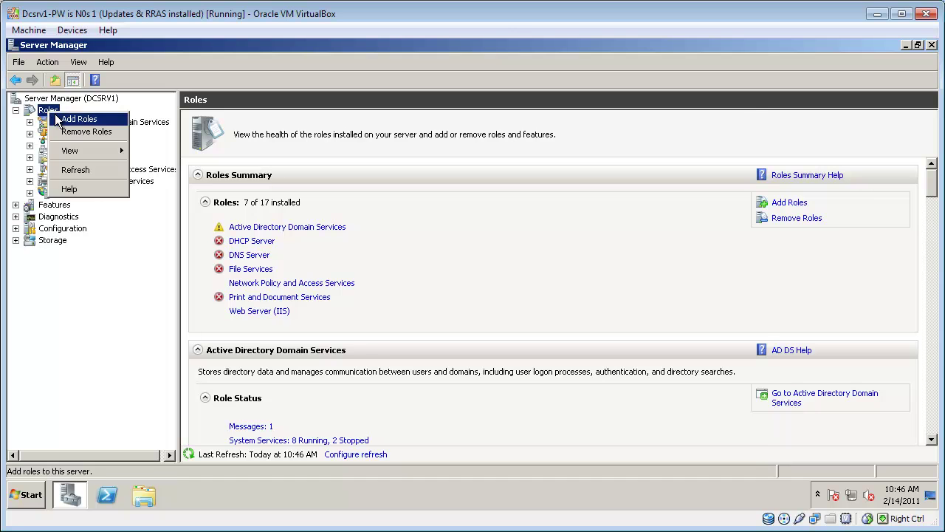
left_click(74, 118)
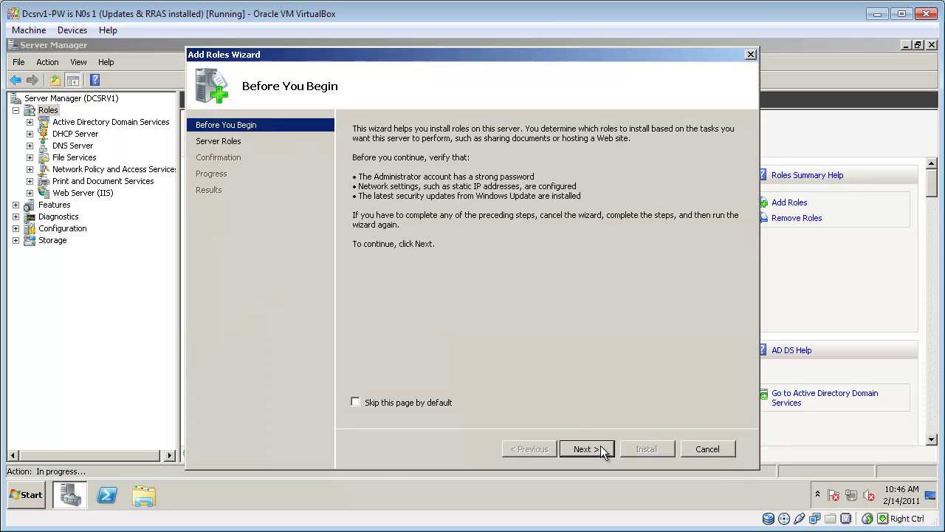
left_click(583, 449)
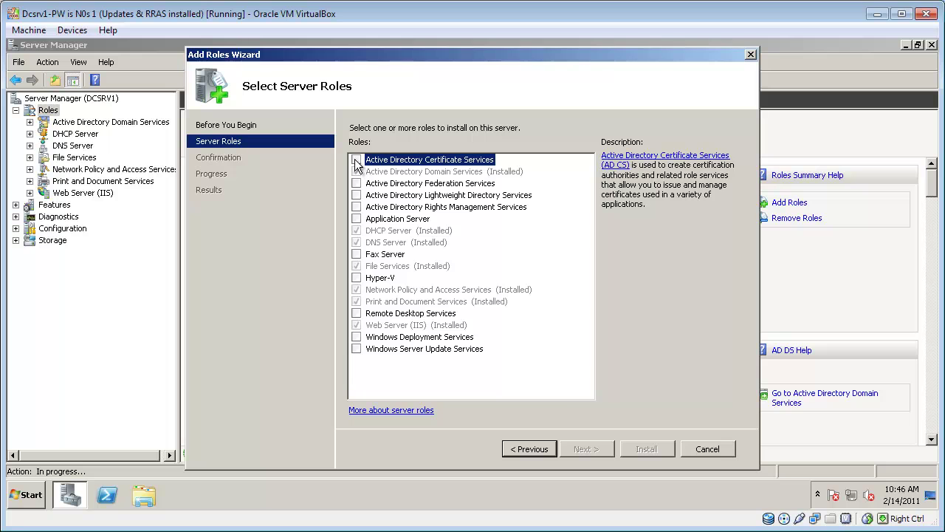
left_click(357, 160)
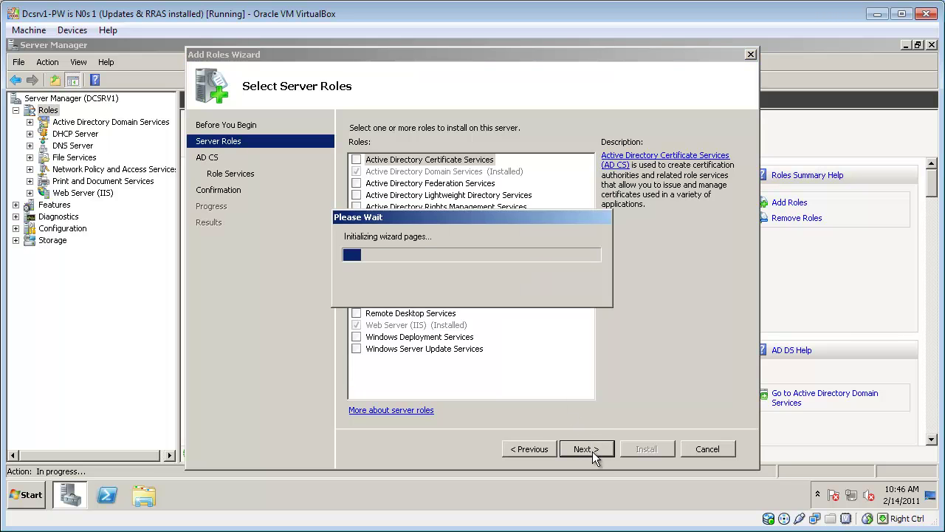
Step: Accept the default enterprise root CA settings, then install the role
left_click(592, 449)
left_click(592, 450)
left_click(592, 450)
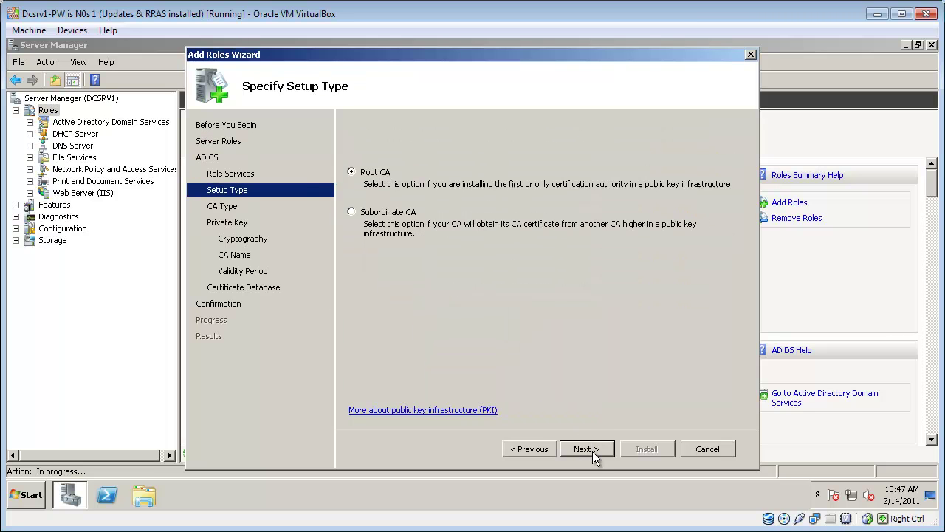
left_click(592, 450)
left_click(592, 450)
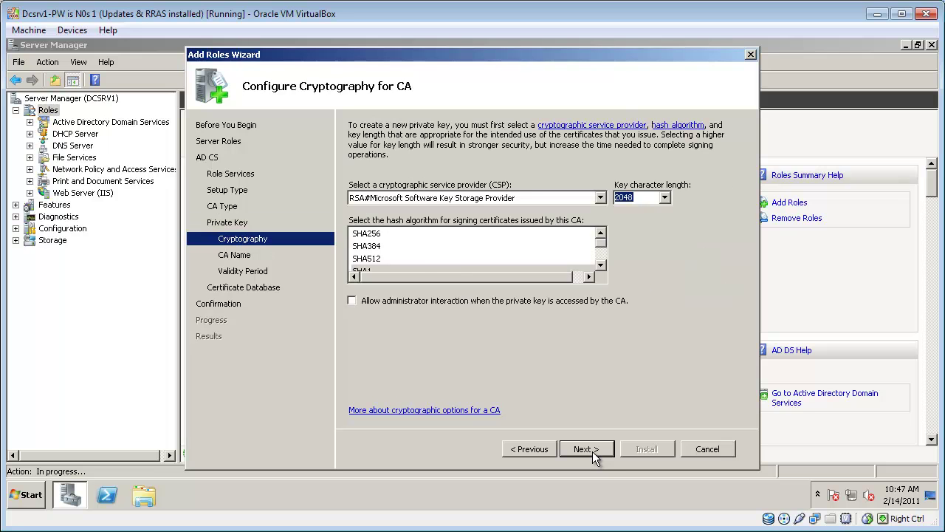
left_click(592, 450)
left_click(592, 450)
left_click(592, 450)
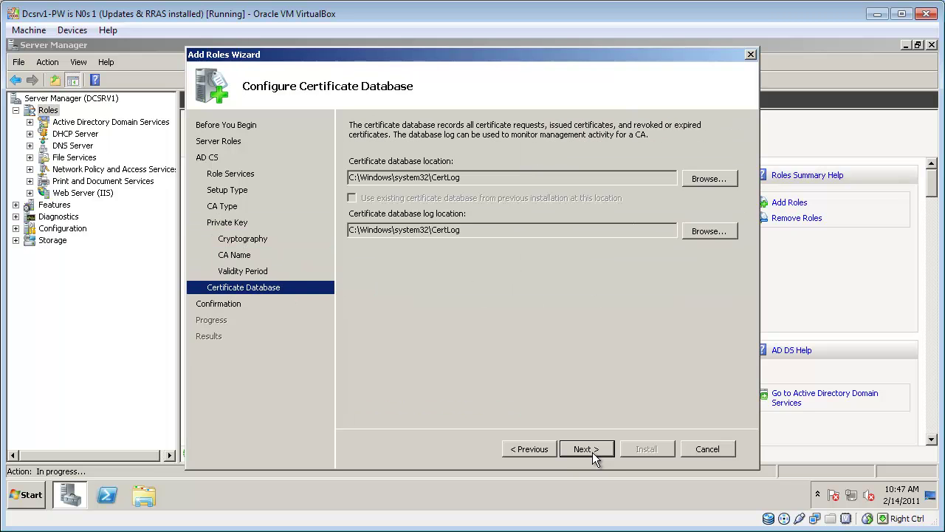
left_click(593, 450)
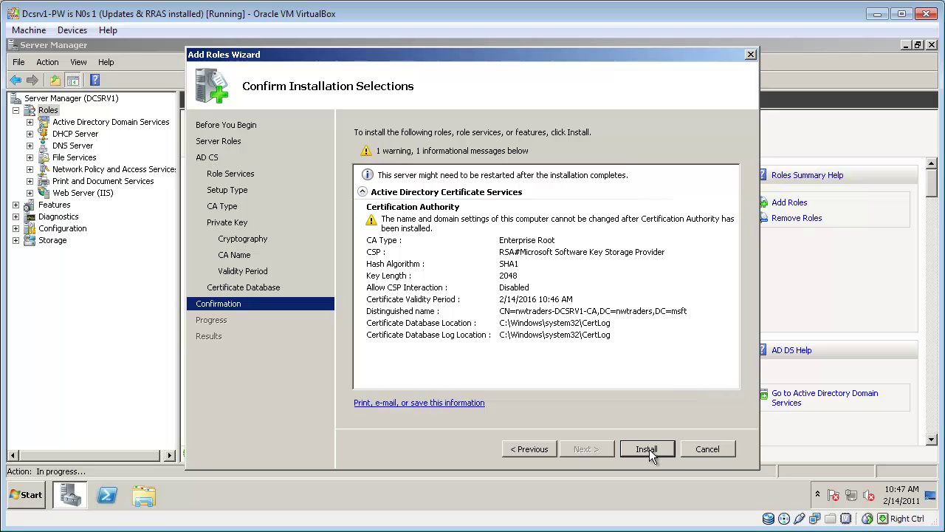
left_click(647, 449)
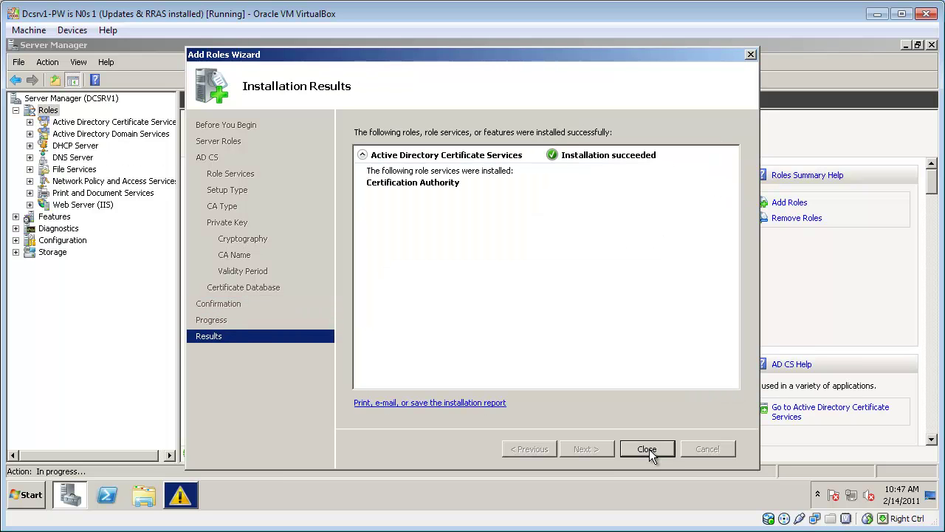
left_click(647, 449)
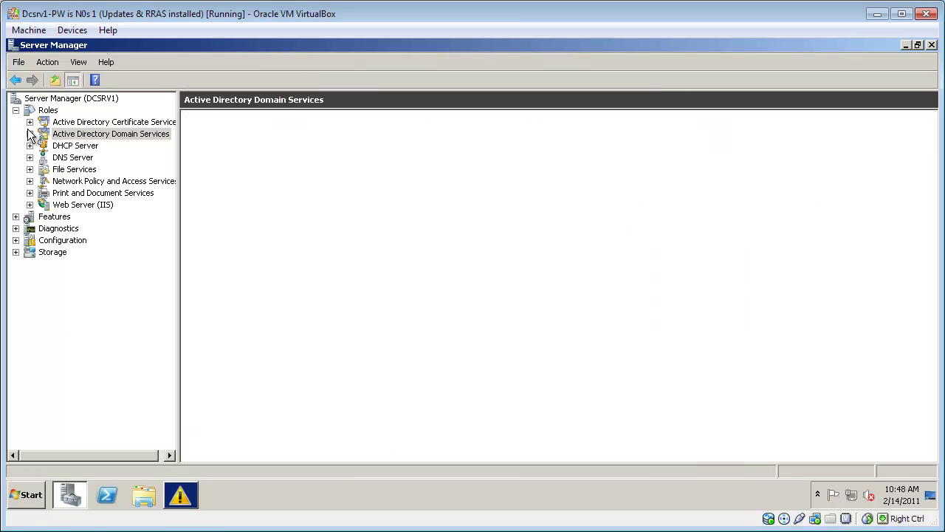
Step: Navigate to the Users container of nwtraders.msft in Active Directory Users and Computers
left_click(29, 133)
left_click(44, 146)
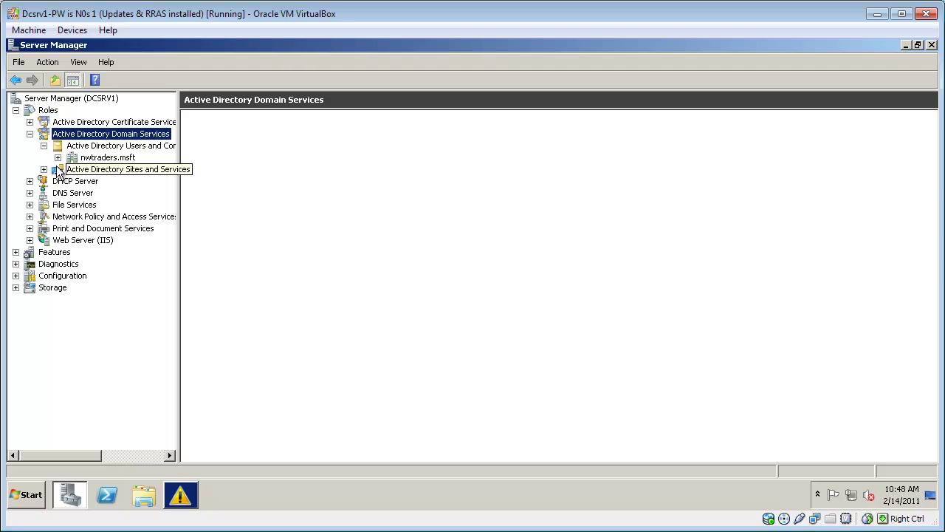
left_click(58, 157)
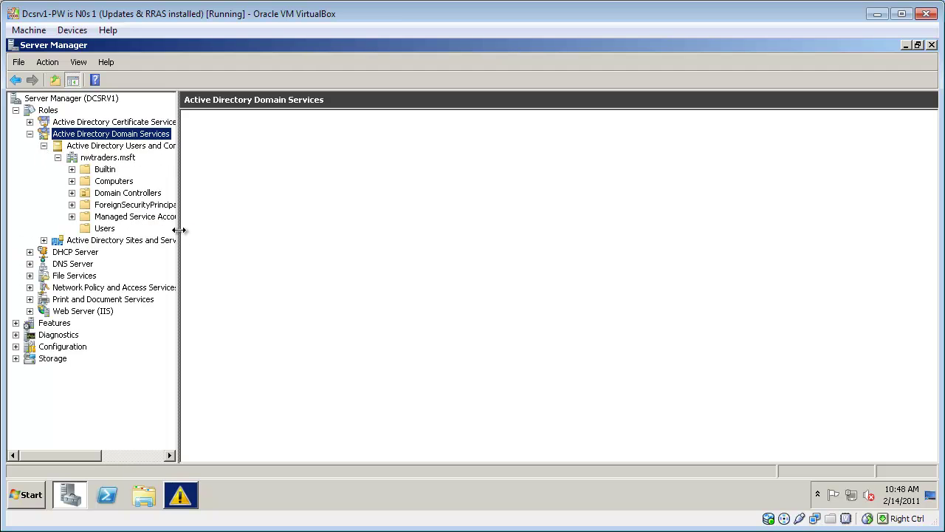
left_click_drag(179, 230, 265, 231)
left_click(107, 231)
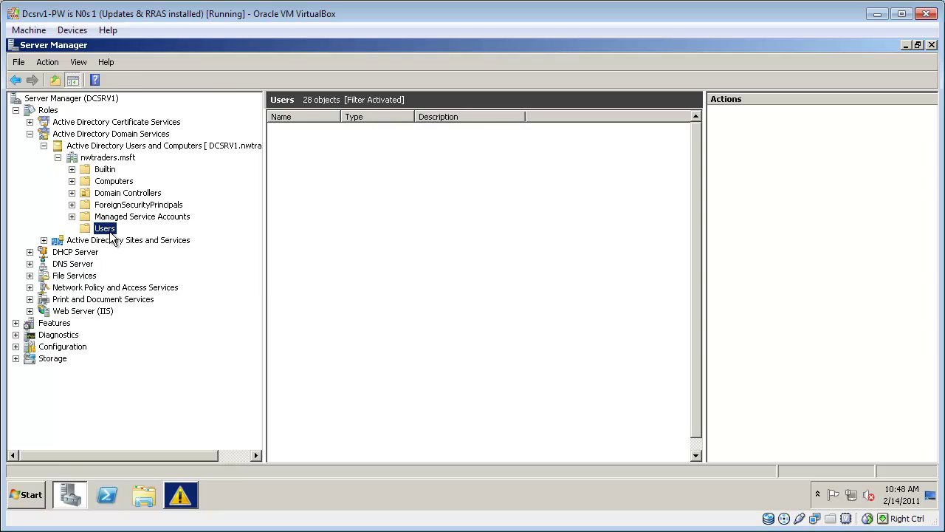
Step: Create a new universal group named 'Wireless Users' in the Users container
right_click(111, 234)
mouse_move(163, 270)
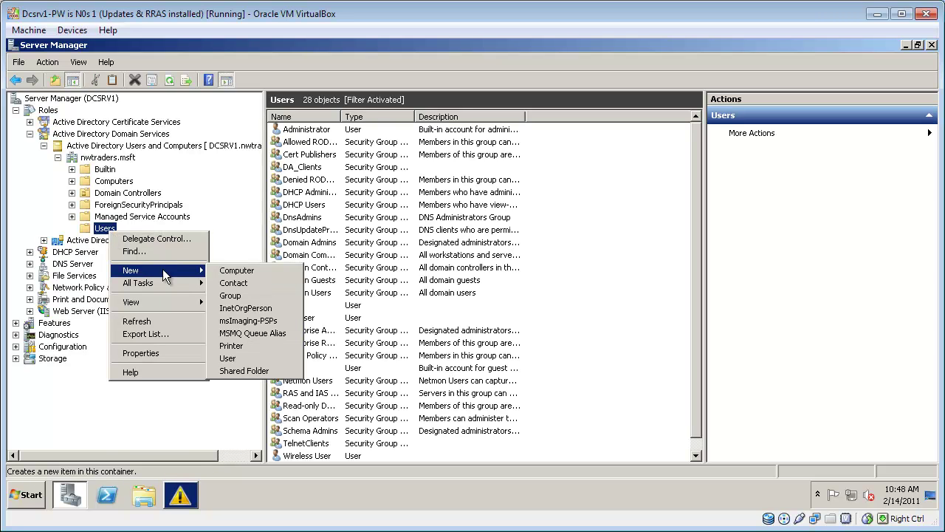
left_click(255, 296)
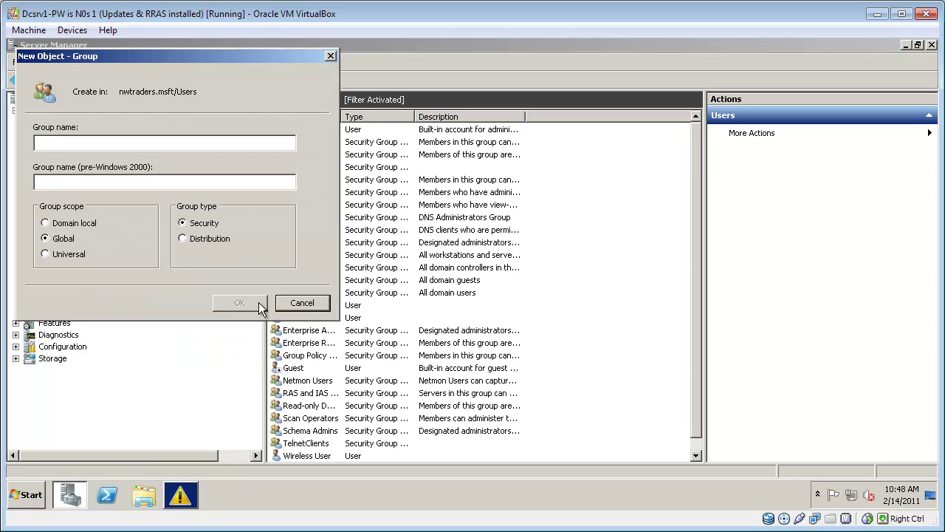
type("Wireles")
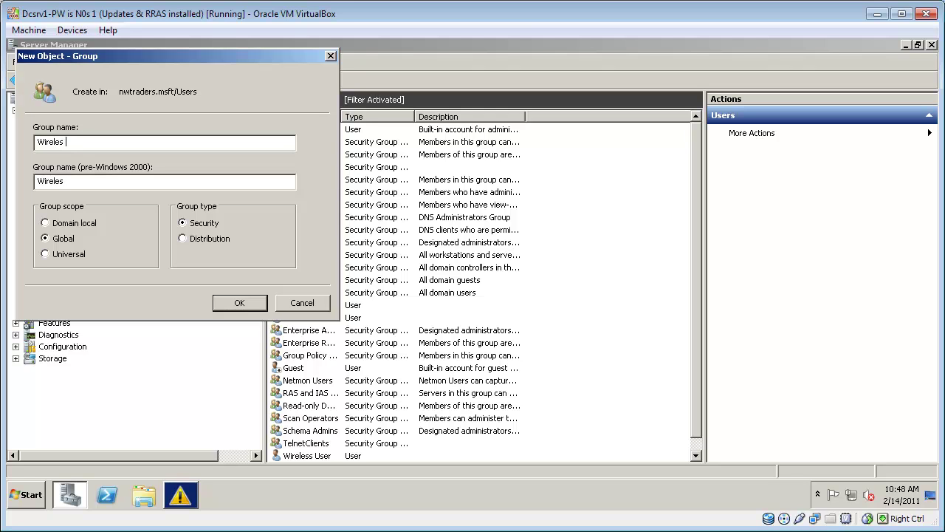
type("s Users")
left_click(53, 254)
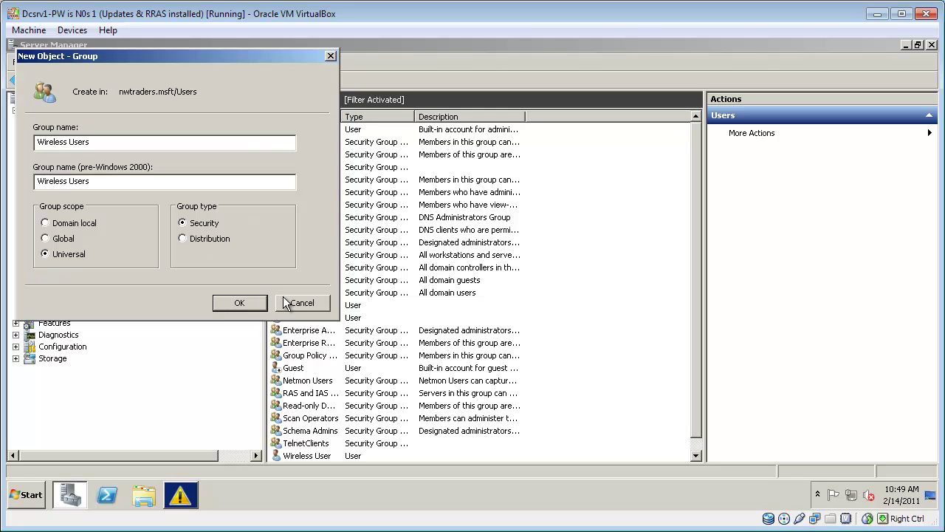
left_click(242, 304)
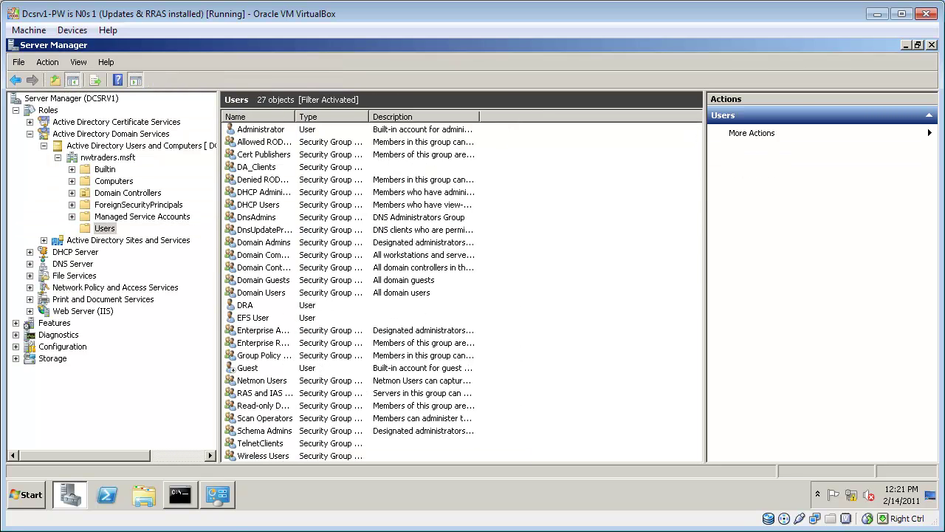
Step: Start a new user named Wireless User with logon name 'wirelessuser'
right_click(103, 224)
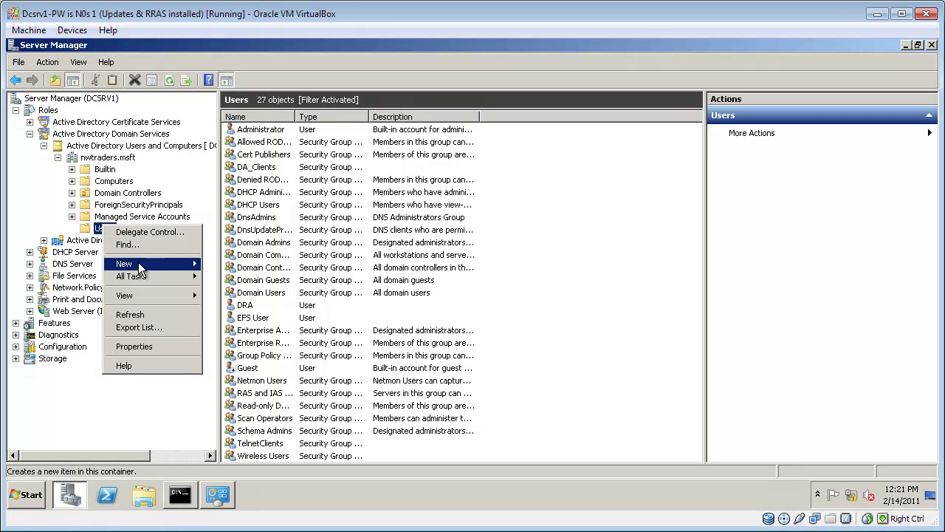
mouse_move(140, 267)
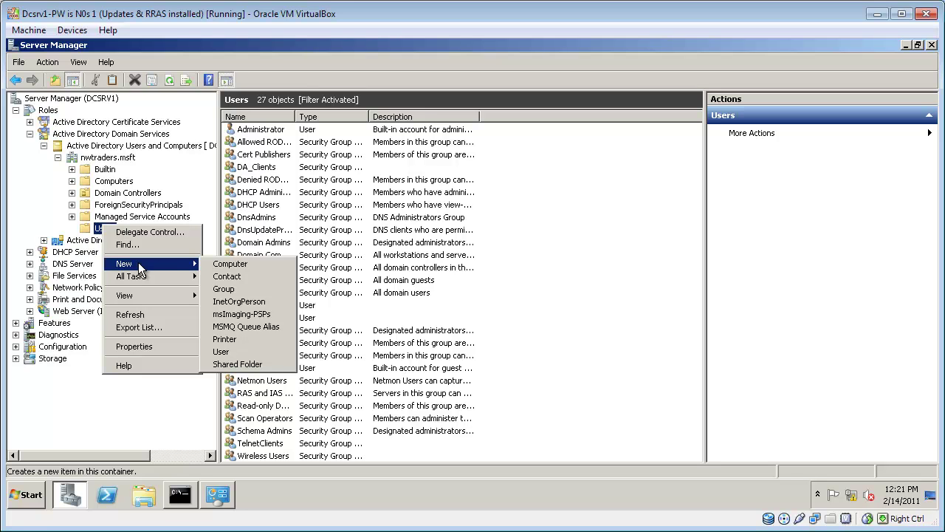
left_click(225, 352)
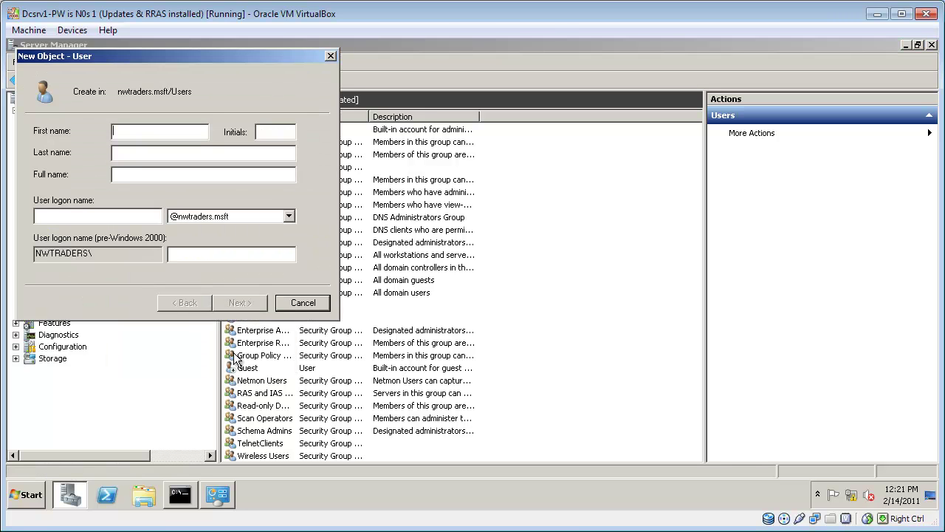
type("Wireless ")
type("user")
key("Tab")
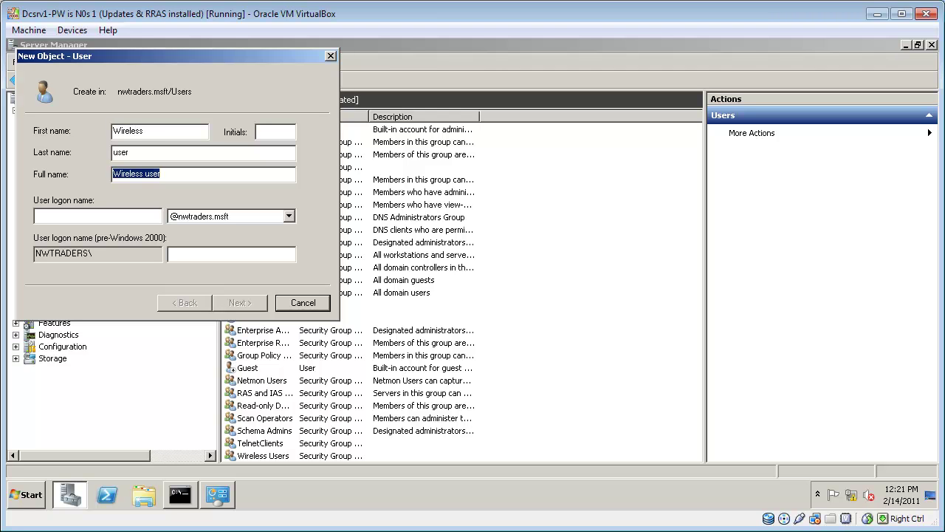
key("Tab")
left_click(144, 174)
key("BackSpace")
key("shift+Tab")
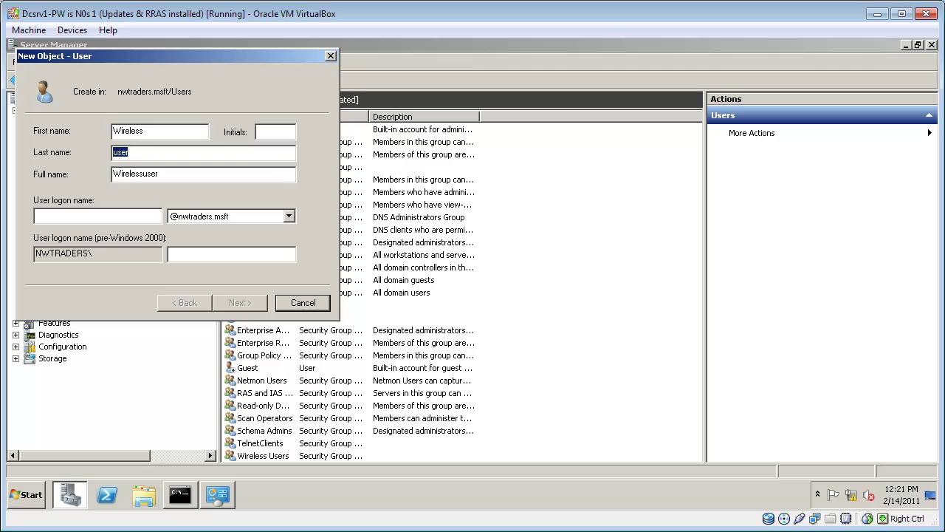
type("User")
key("Tab")
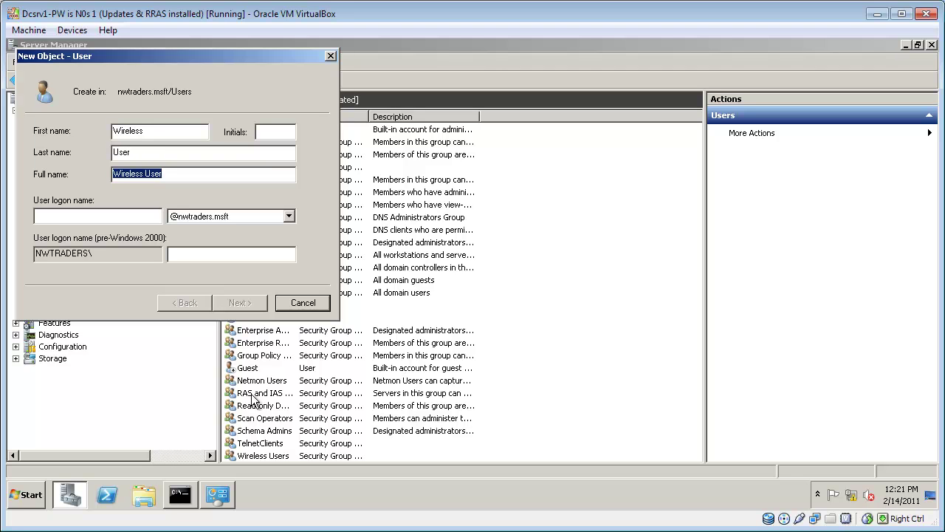
key("Tab")
type("wirele")
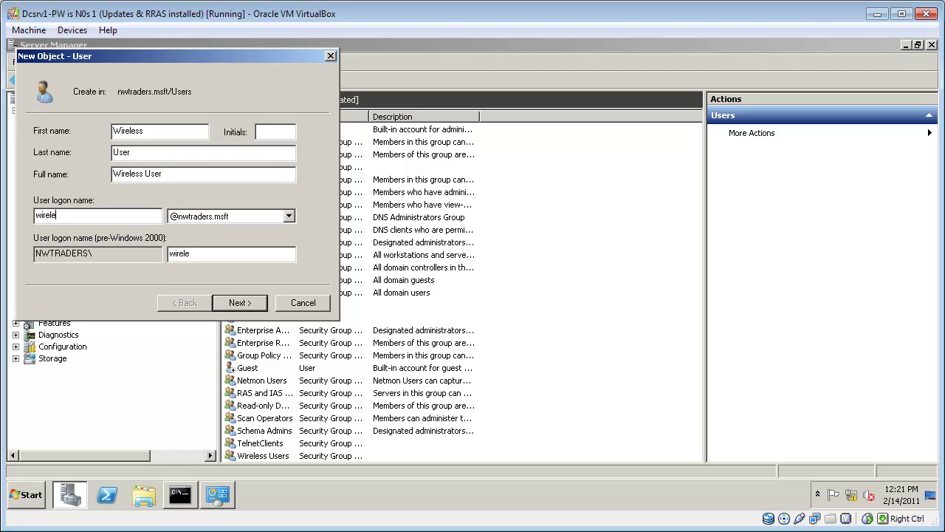
type("ssuser")
Step: Set and confirm the account password, disable forced change at next logon, and finish
left_click(246, 304)
type("Pa$$w0rd")
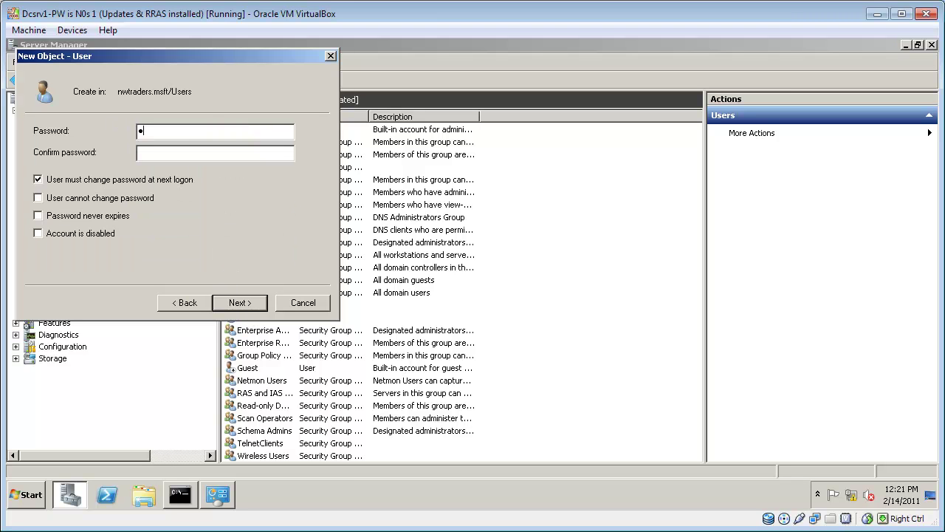
key("Tab")
type("Pa$$w0rd")
left_click(150, 185)
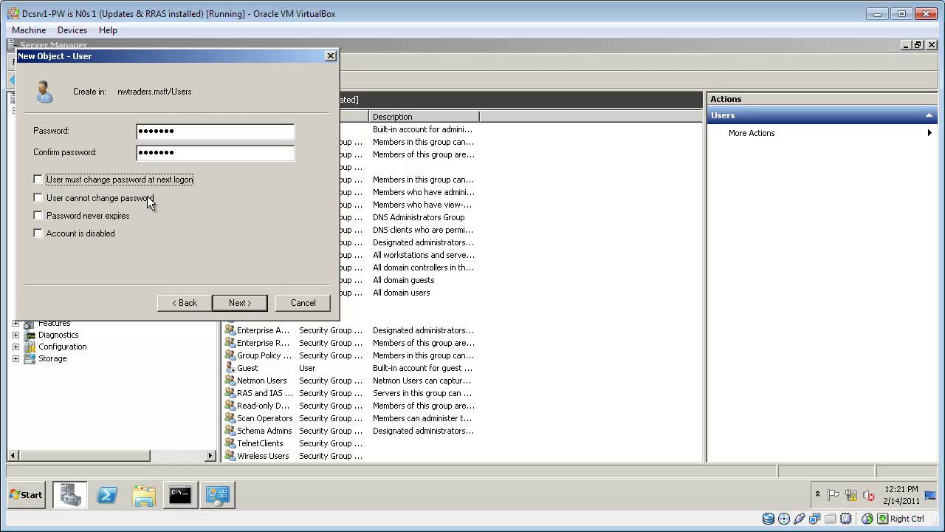
left_click(241, 301)
left_click(240, 305)
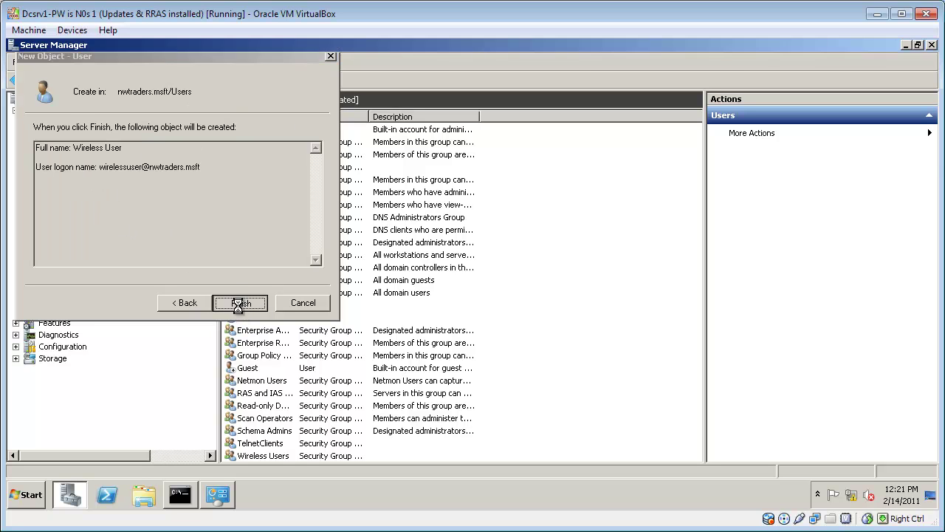
Step: Add the Wireless User account to the 'Wireless Users' group via its Member Of tab
double_click(262, 454)
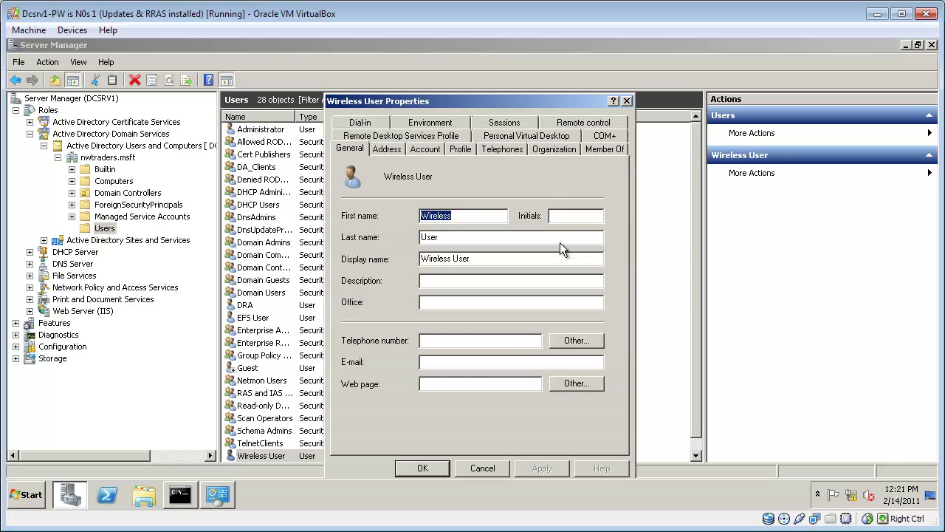
left_click(600, 149)
left_click(376, 327)
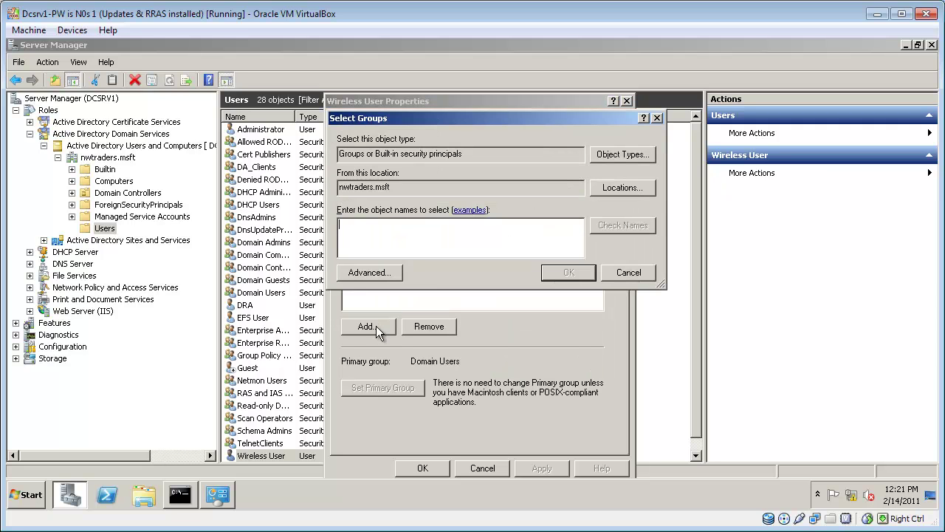
type("wireless users")
key("Return")
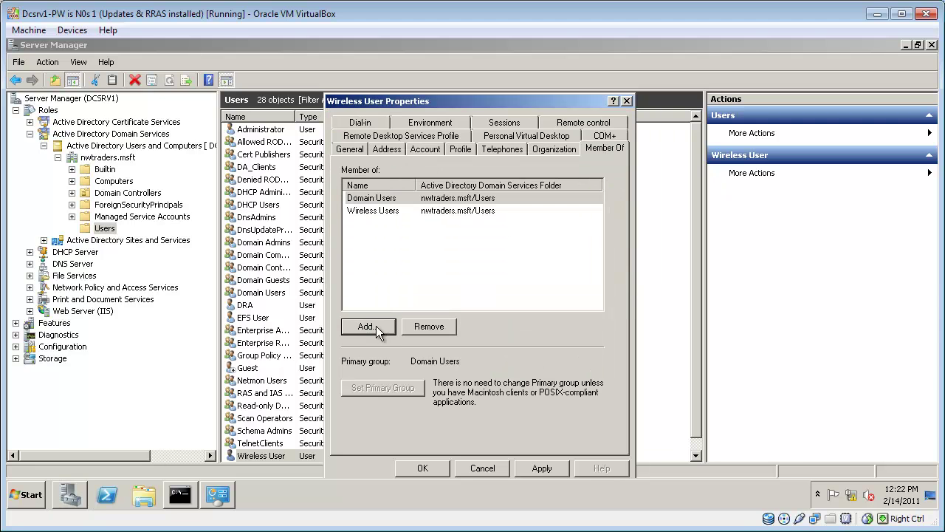
left_click(434, 468)
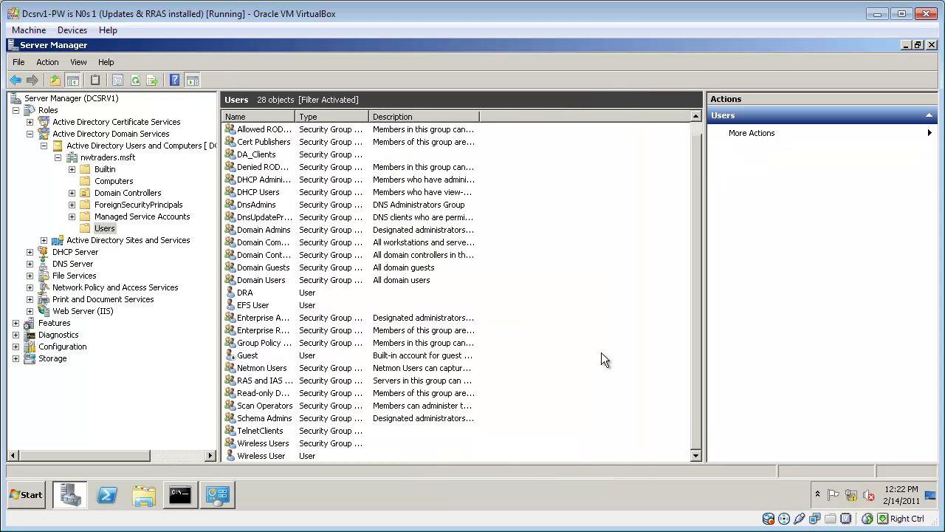
Step: Add the HARTFORD computer account to the 'Wireless Users' group via its Member Of tab
left_click(124, 183)
double_click(262, 156)
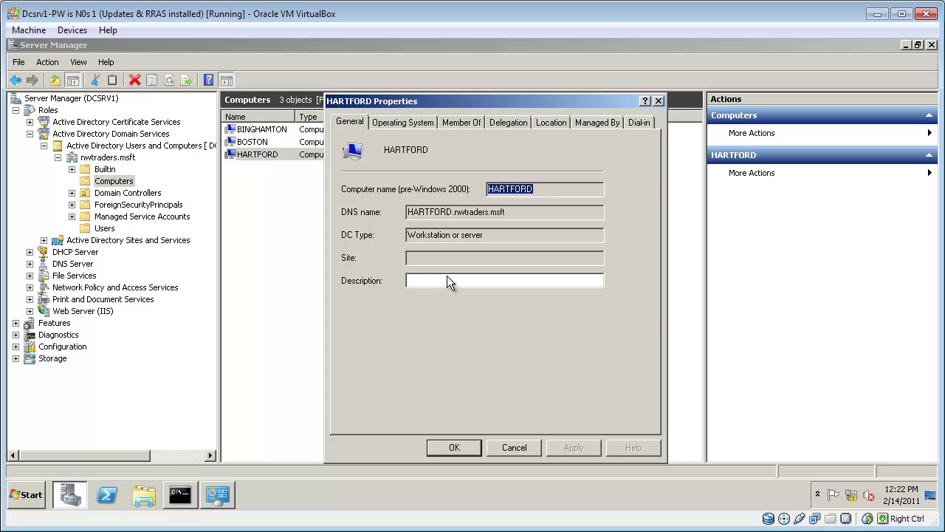
left_click(468, 123)
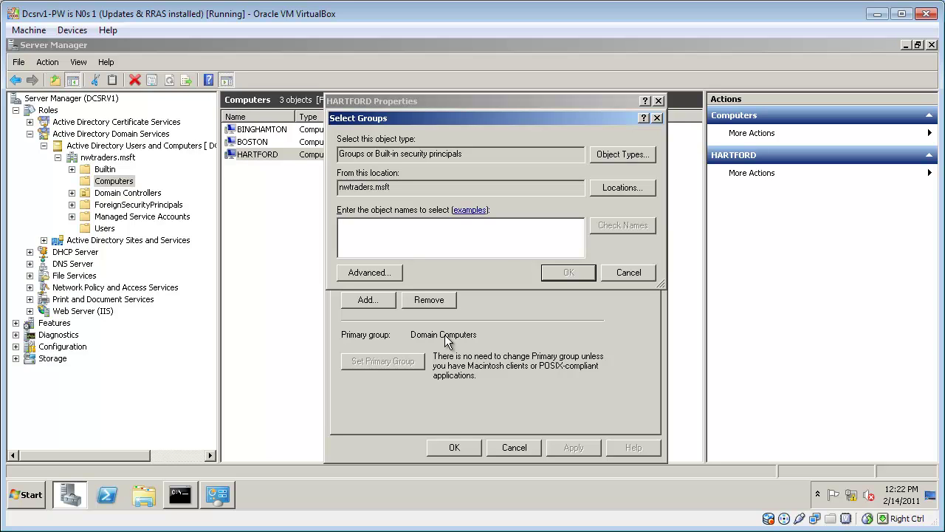
type("wireless")
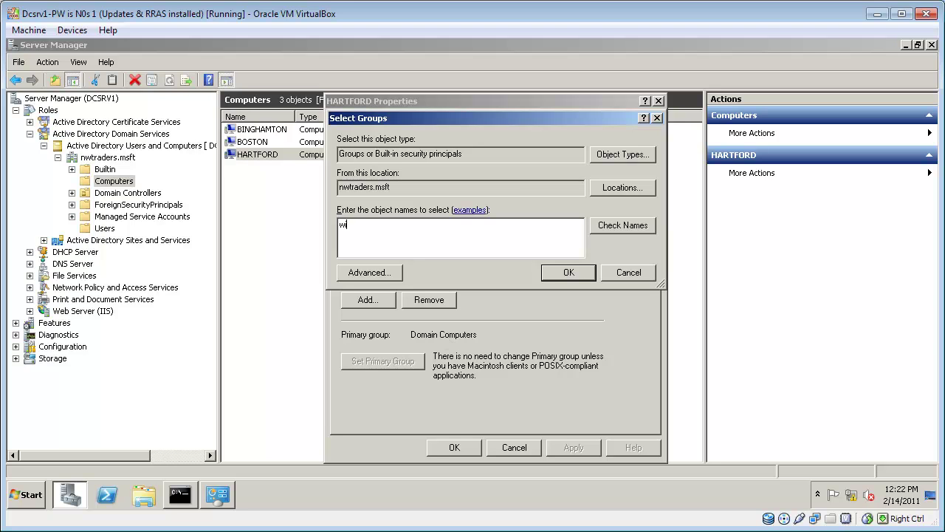
key("Return")
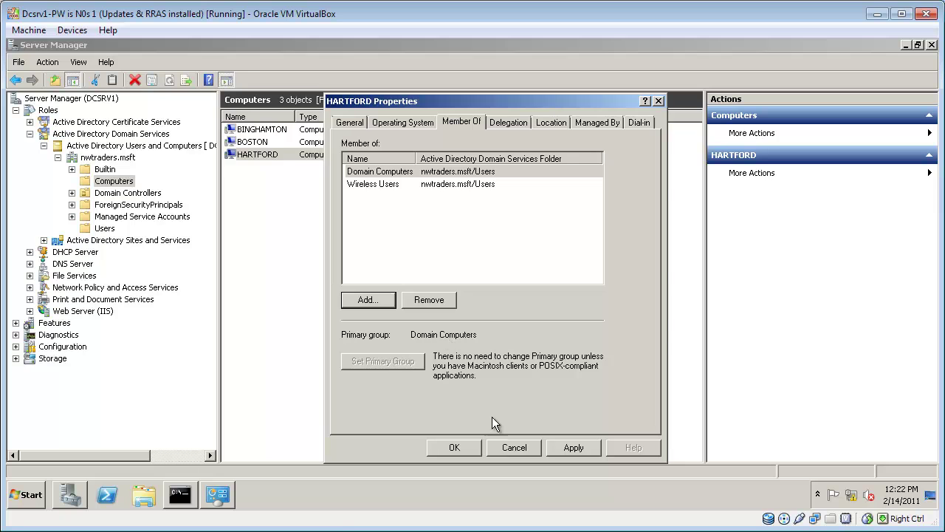
left_click(454, 447)
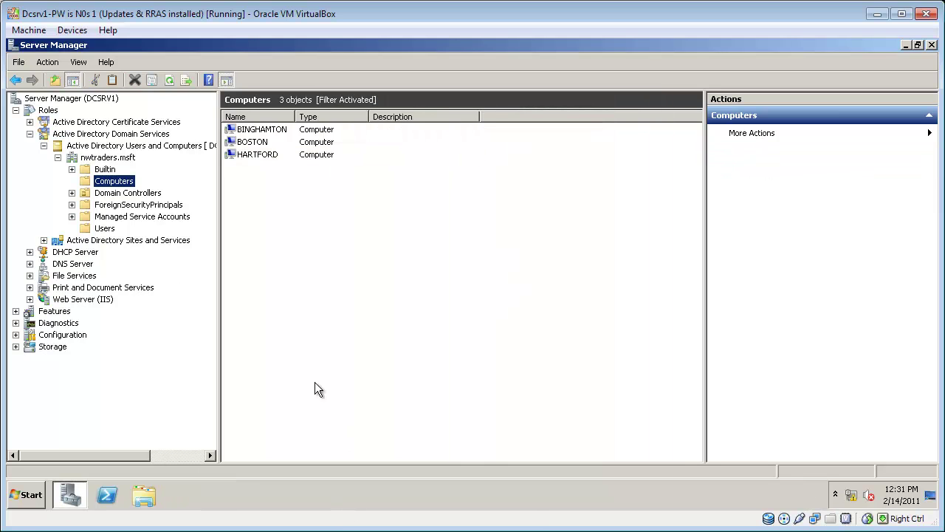
Step: Start the Add Roles wizard and select Network Policy and Access Services
right_click(50, 111)
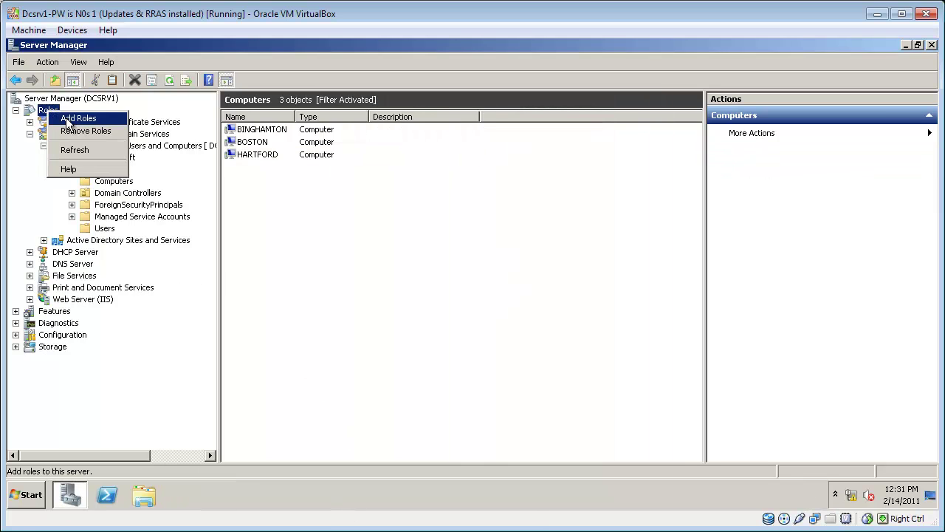
left_click(325, 171)
left_click(585, 450)
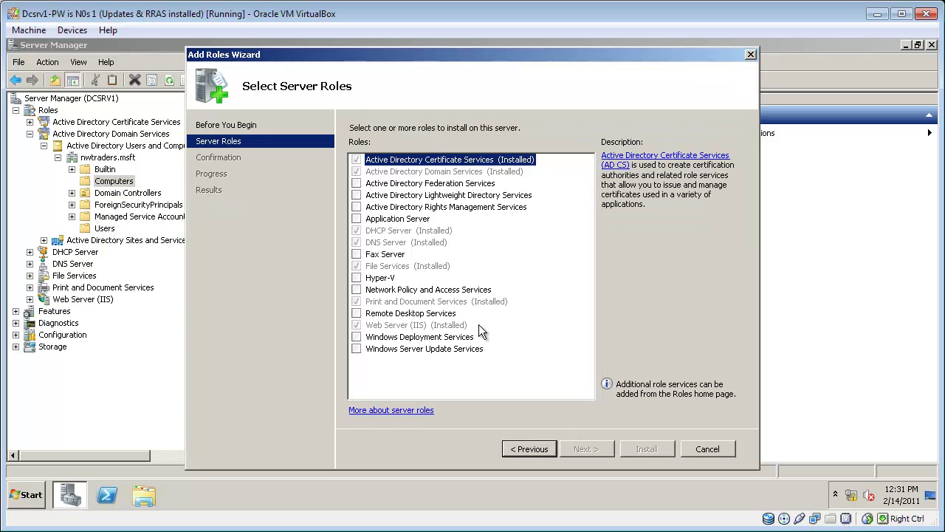
left_click(400, 292)
left_click(585, 451)
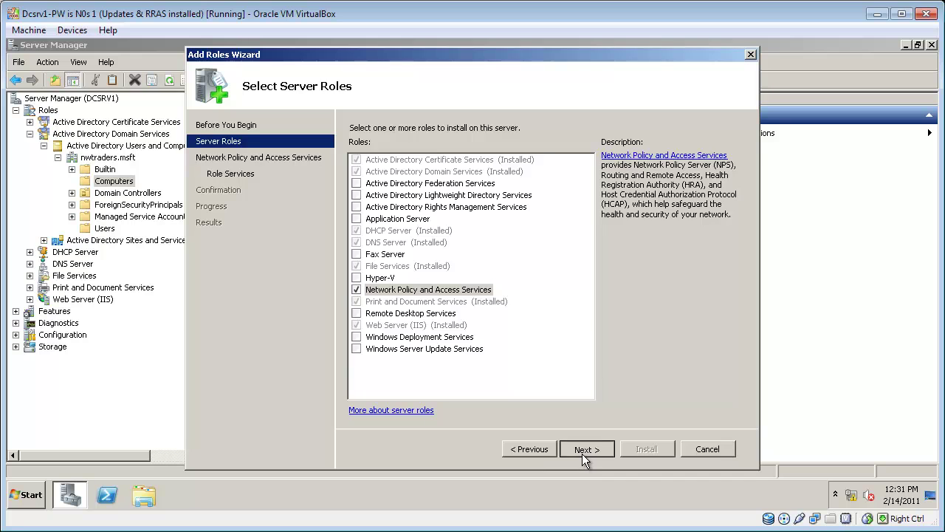
Step: Include Network Policy Server and Routing and Remote Access Services, then install
left_click(581, 450)
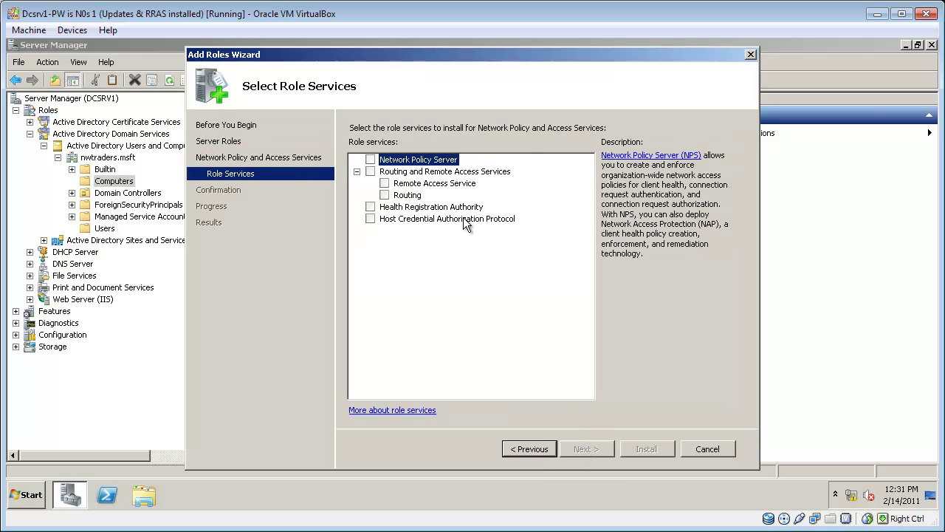
left_click(370, 160)
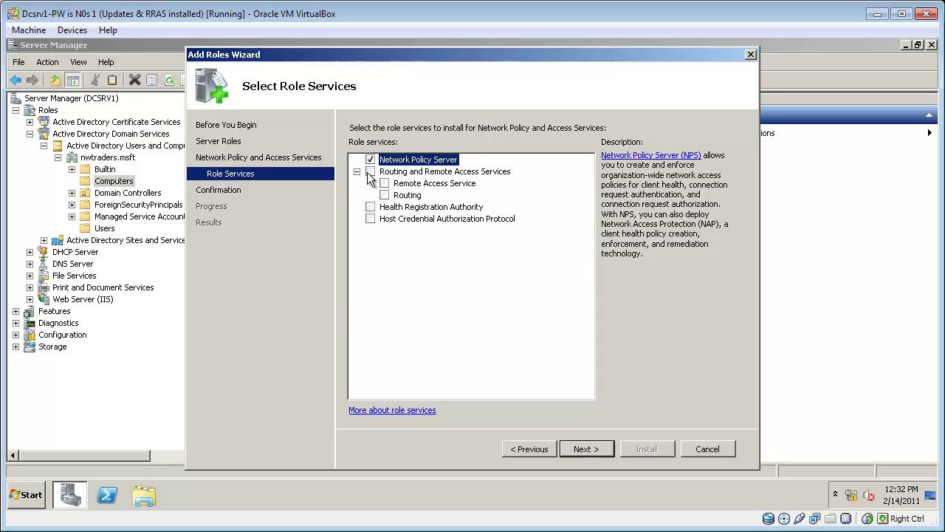
left_click(370, 172)
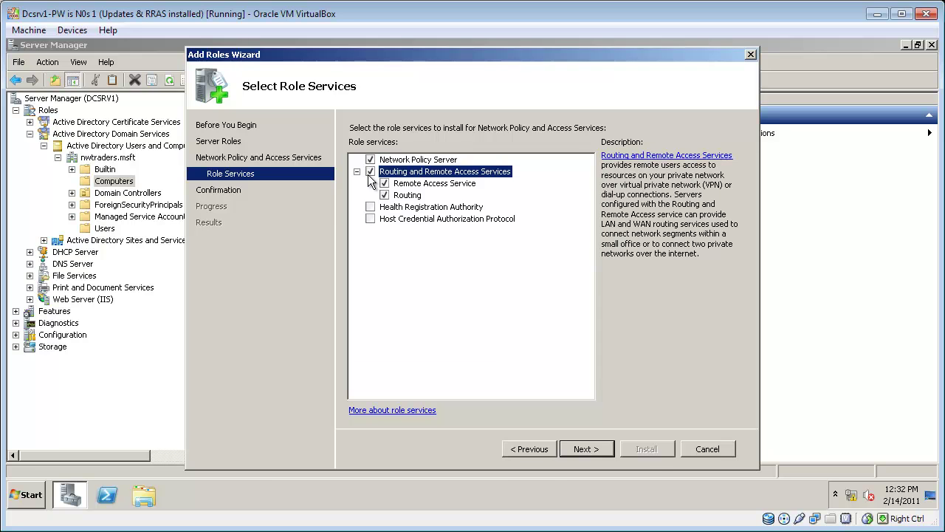
left_click(585, 449)
left_click(647, 449)
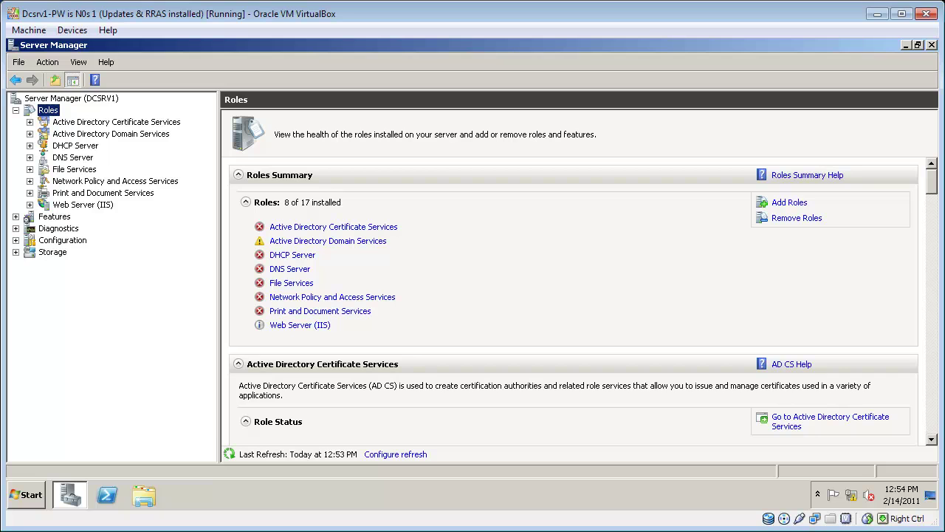
Step: Open NPS (Local) and choose the 'RADIUS server for 802.1X Wireless or Wired Connections' scenario
left_click(30, 181)
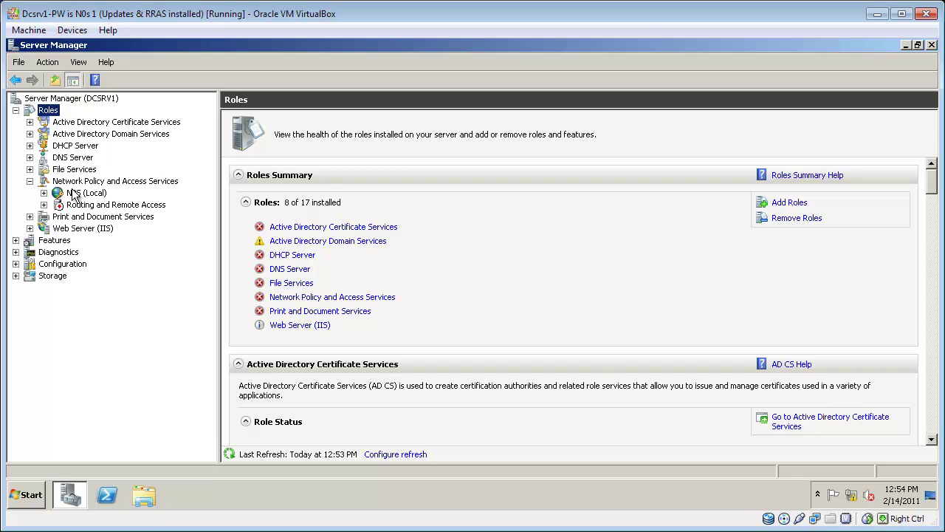
left_click(75, 193)
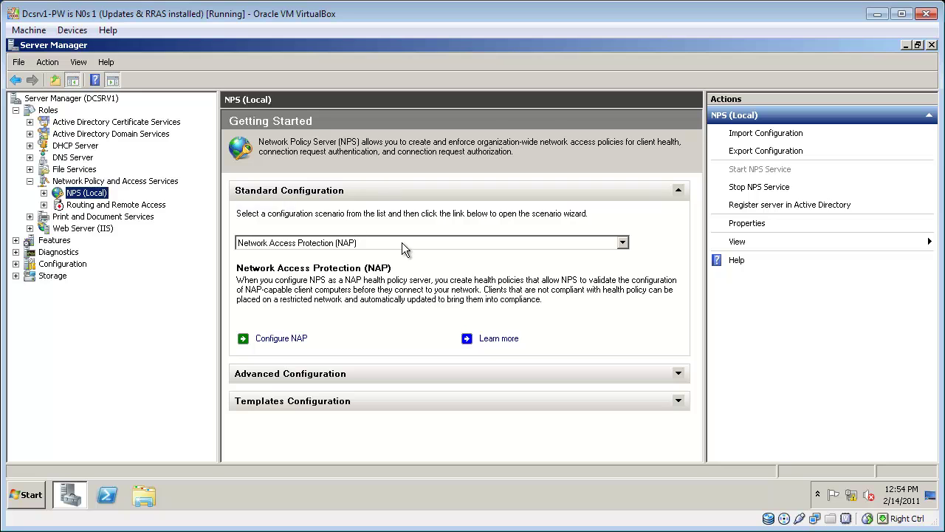
left_click(623, 243)
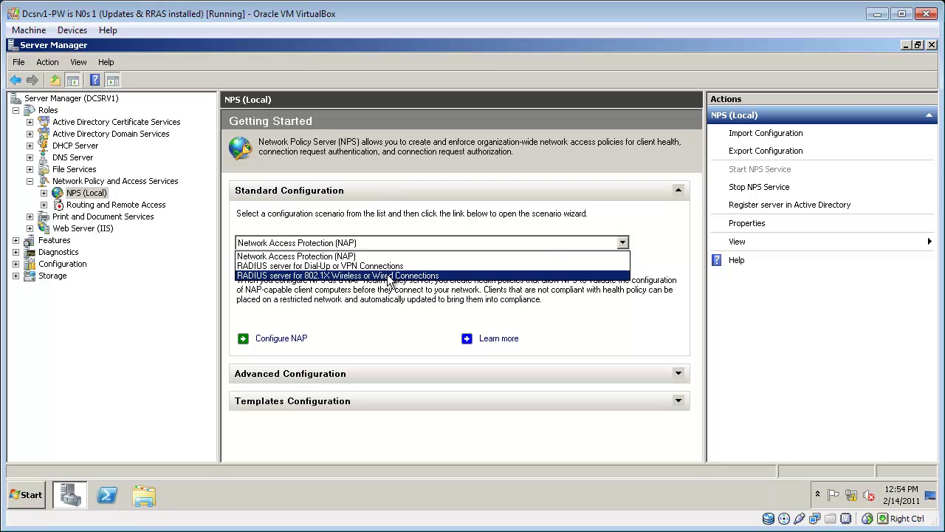
left_click(451, 275)
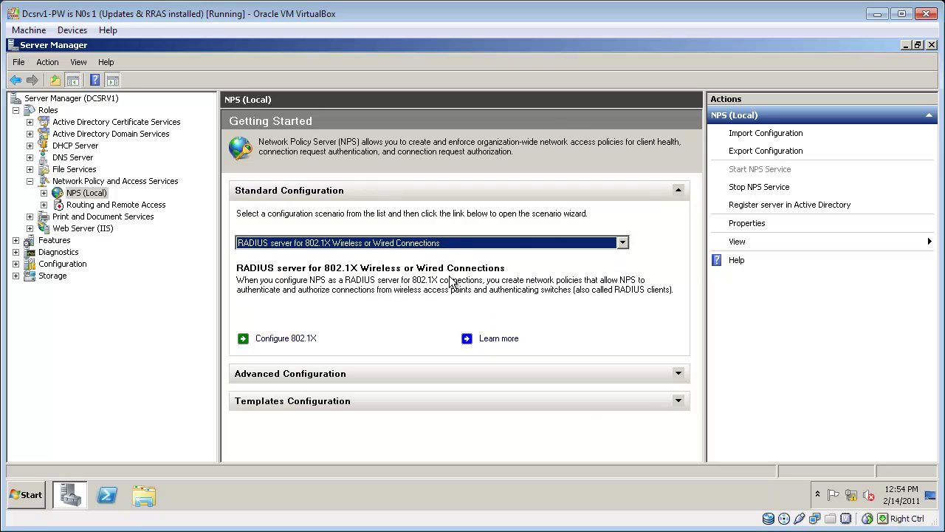
Step: Start the 802.1X wizard for Secure Wireless Connections
left_click(306, 341)
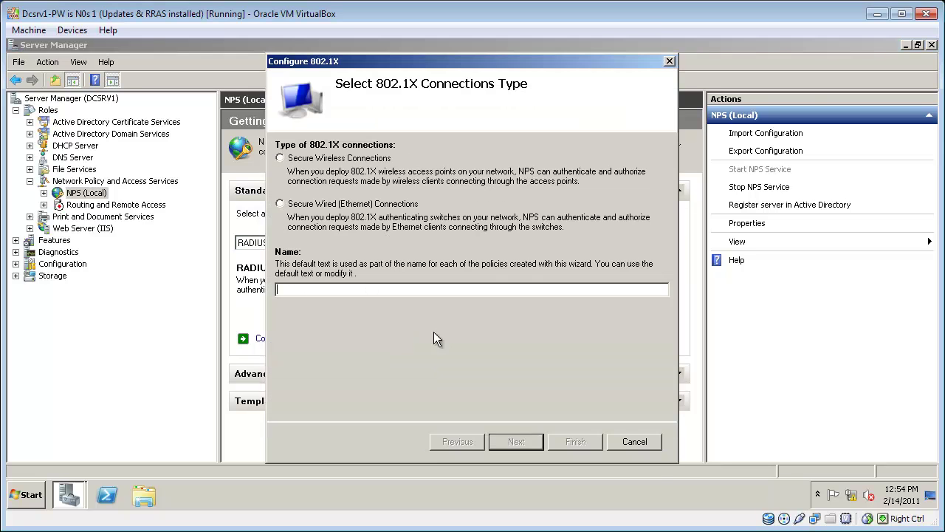
left_click(360, 158)
left_click(513, 441)
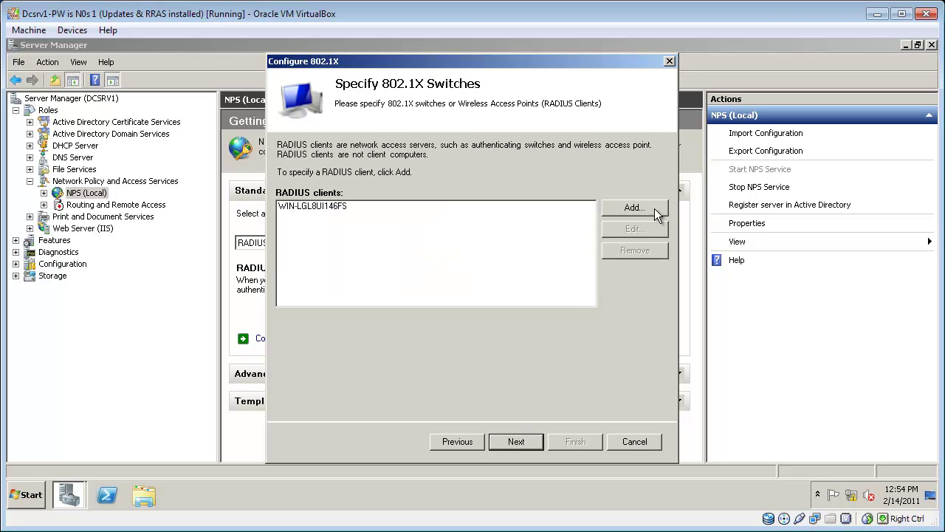
Step: Add RADIUS client wap1 at 192.168.2.2 with its shared secret
left_click(634, 208)
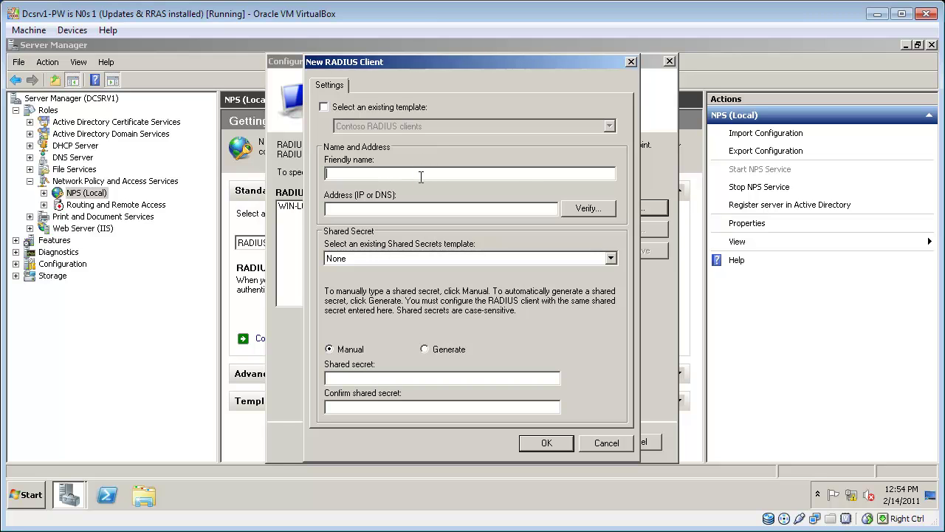
type("wap")
key("Tab")
type("192.168.2.2")
key("Tab")
key("Tab")
left_click(392, 378)
type("Pa$$w0r")
key("Tab")
type("Pa$$w0r")
left_click(547, 443)
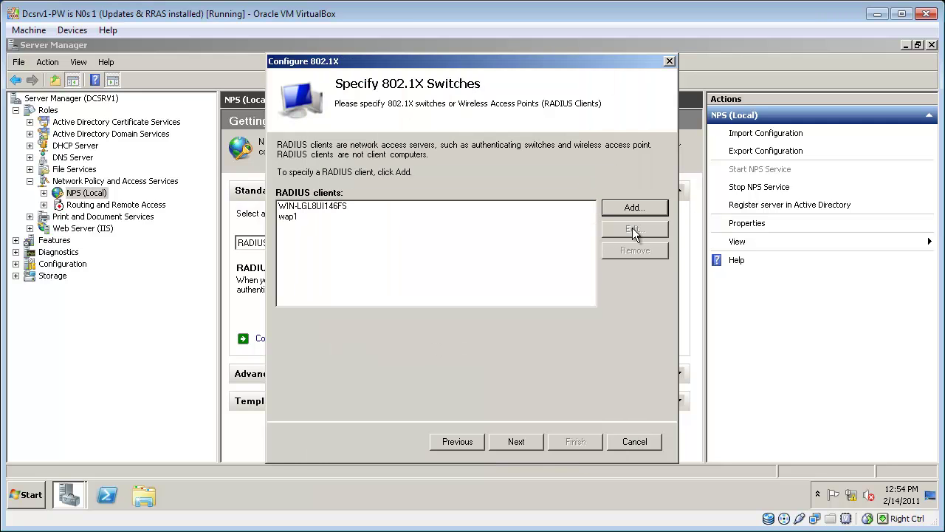
Step: Add a second RADIUS client, wap2 at 192.168.2.3, with the same shared secret
left_click(650, 209)
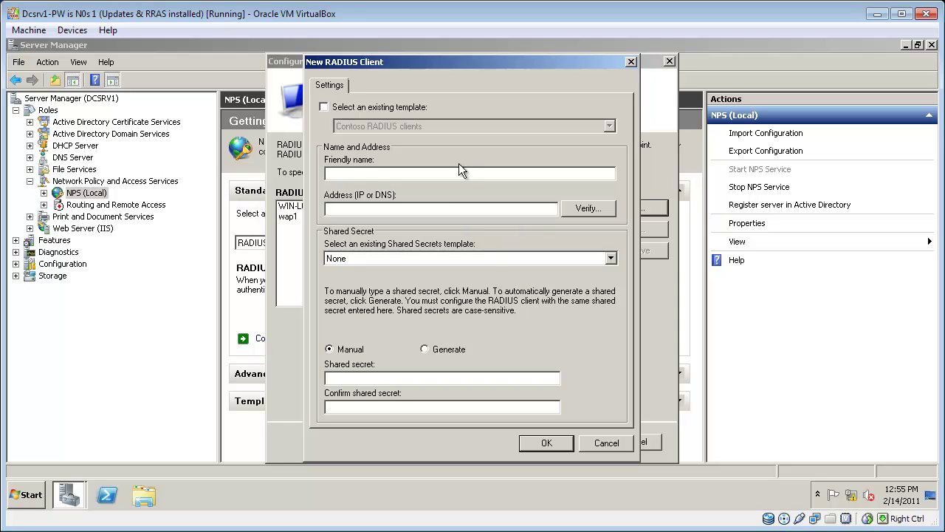
left_click(455, 171)
type("wap2")
type("2.168.2.3pa$$w0rpa$$w0r")
left_click(548, 444)
Step: Set the authentication method to Microsoft: Protected EAP (PEAP)
left_click(531, 442)
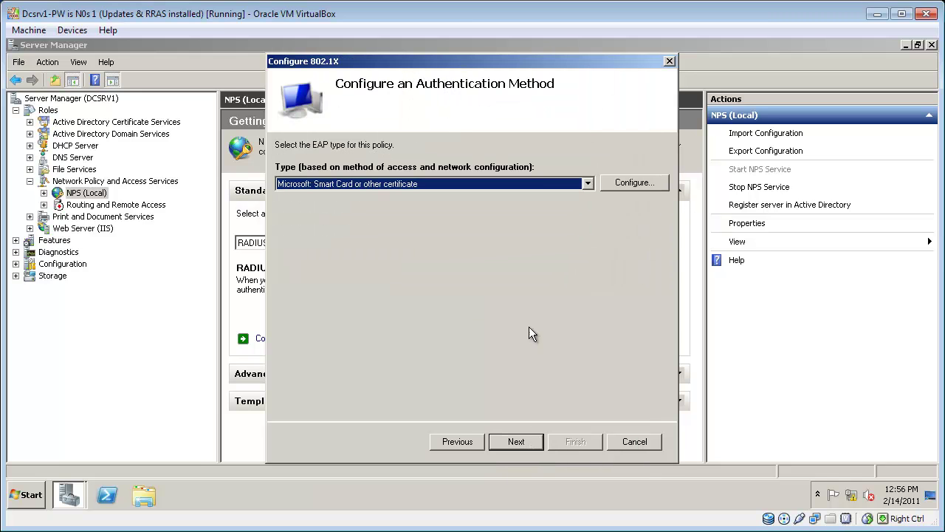
left_click(536, 186)
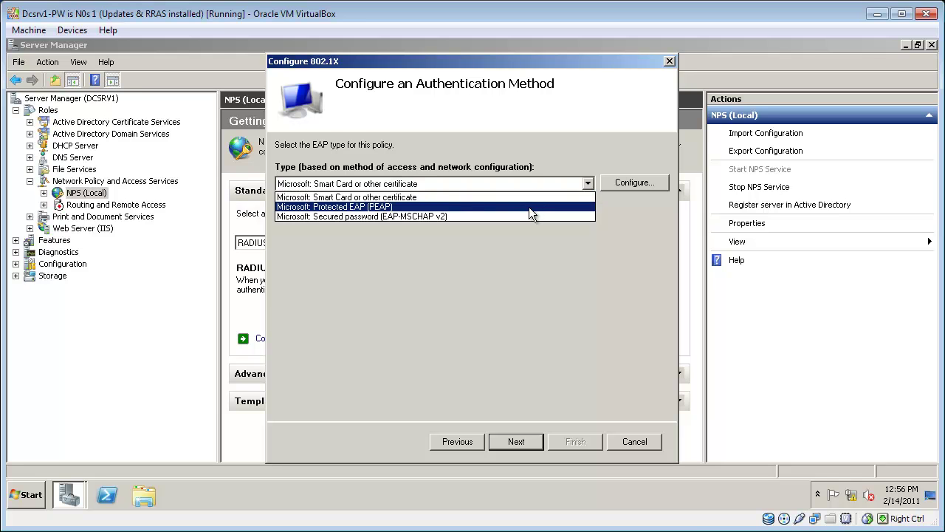
left_click(529, 207)
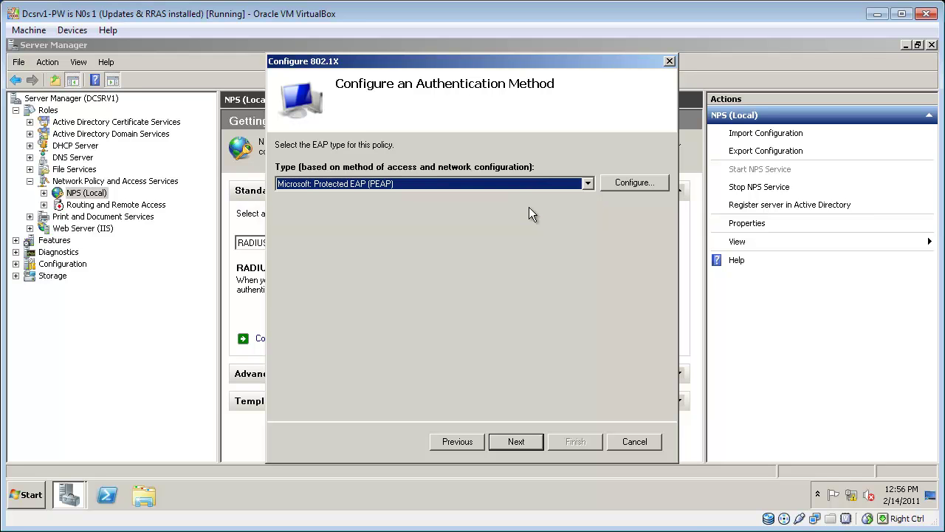
left_click(517, 441)
Step: Add the Wireless Users group, keep default traffic controls, and finish the wizard
left_click(639, 182)
type("w")
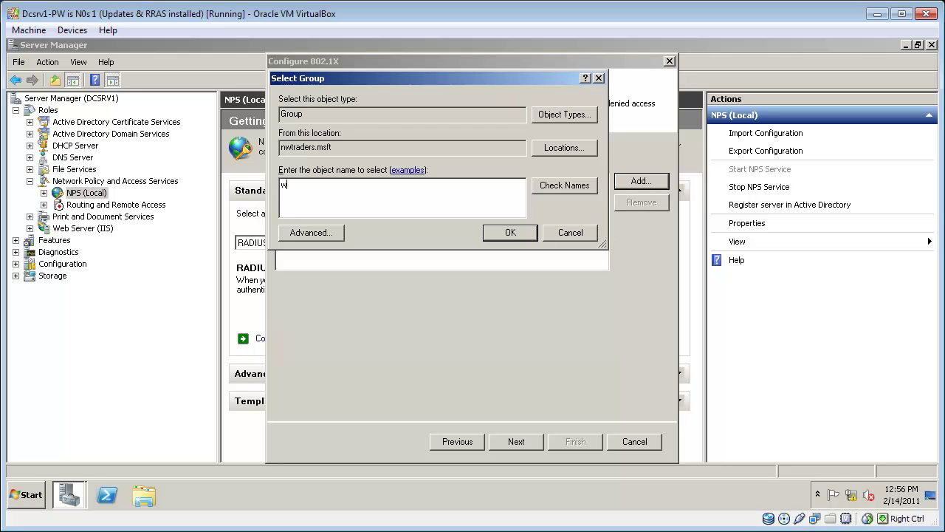
type("ireless c")
key("BackSpace")
type("users")
key("Return")
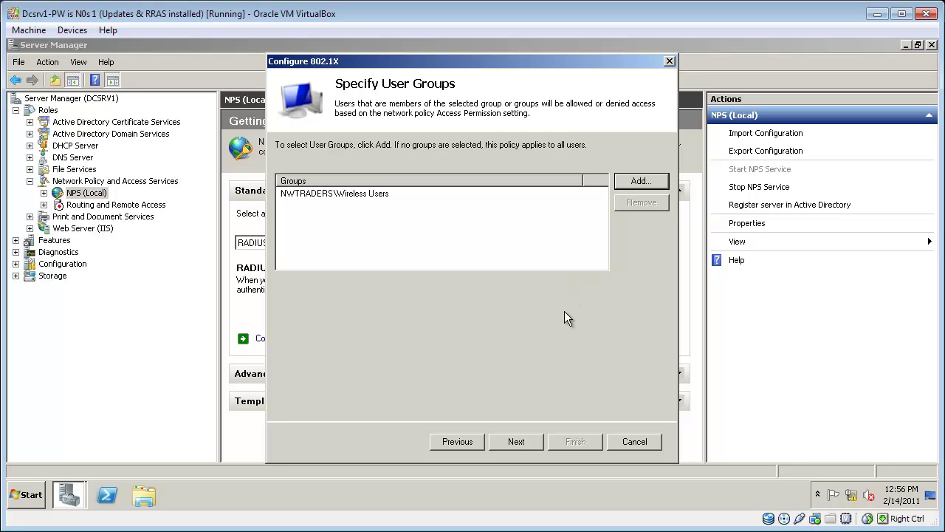
left_click(508, 441)
left_click(518, 441)
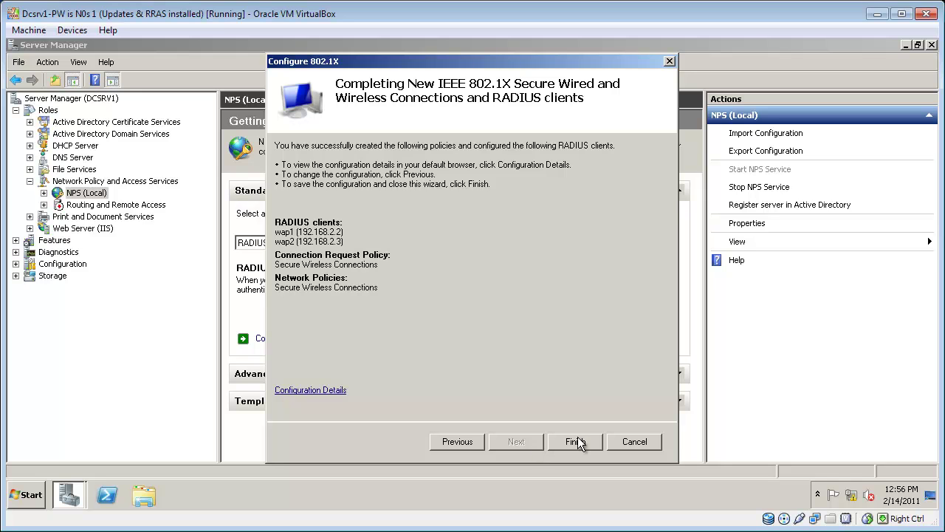
left_click(575, 441)
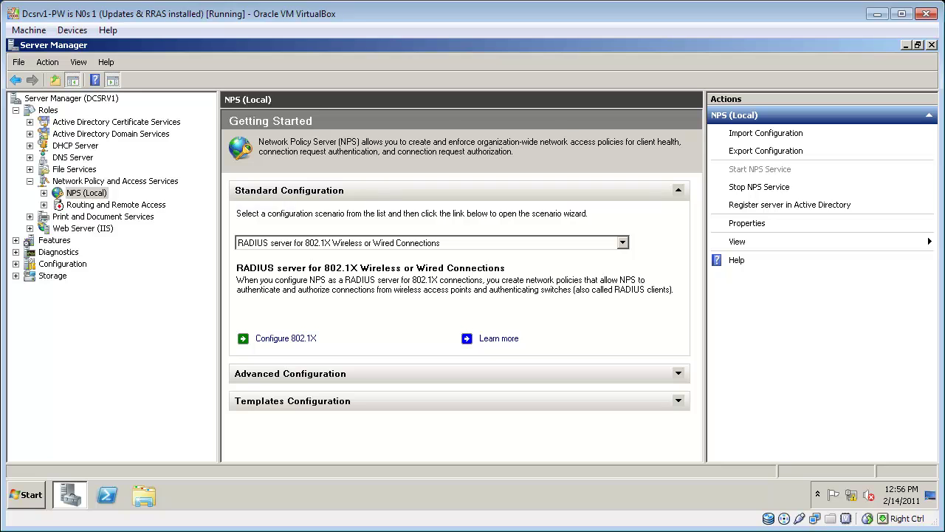
Step: Register NPS (Local) in Active Directory and confirm the authorization
right_click(88, 194)
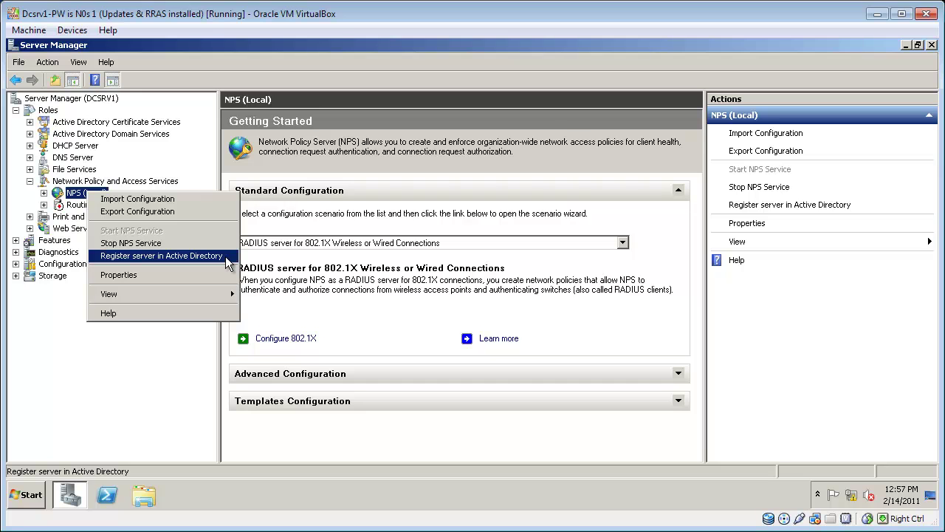
left_click(222, 256)
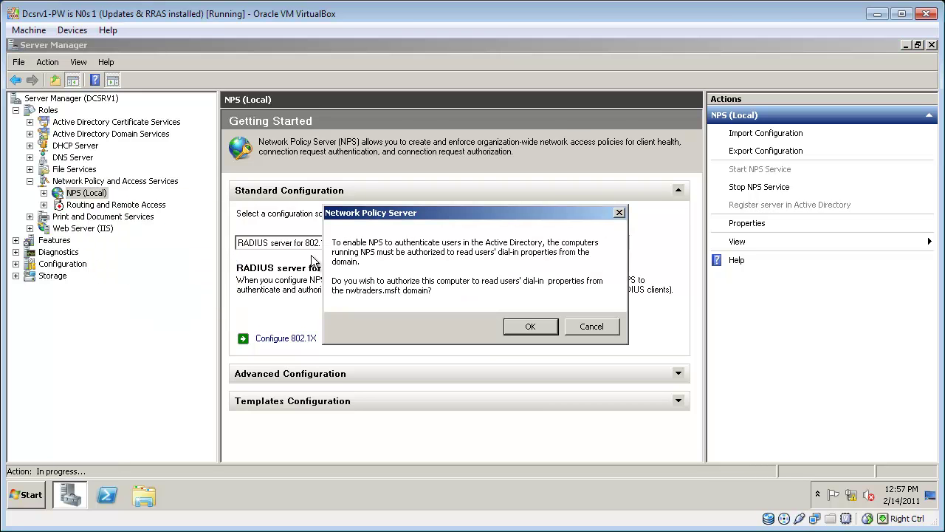
left_click(523, 326)
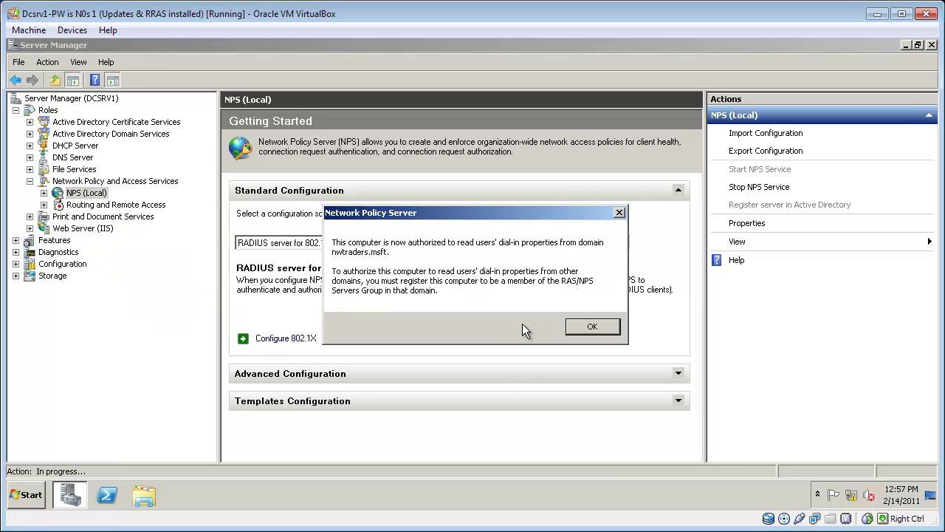
left_click(595, 327)
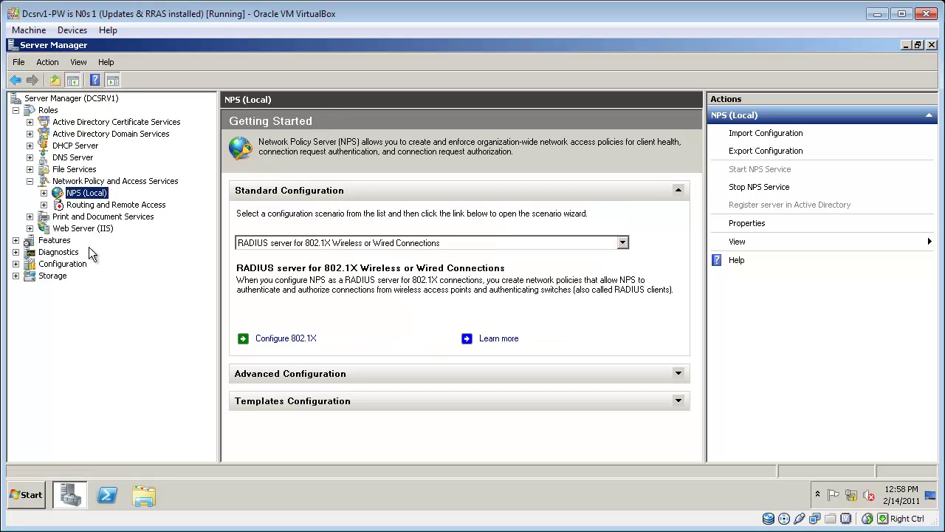
Step: Review the RADIUS clients under NPS, selecting the wap2 and wap1 entries
left_click(44, 193)
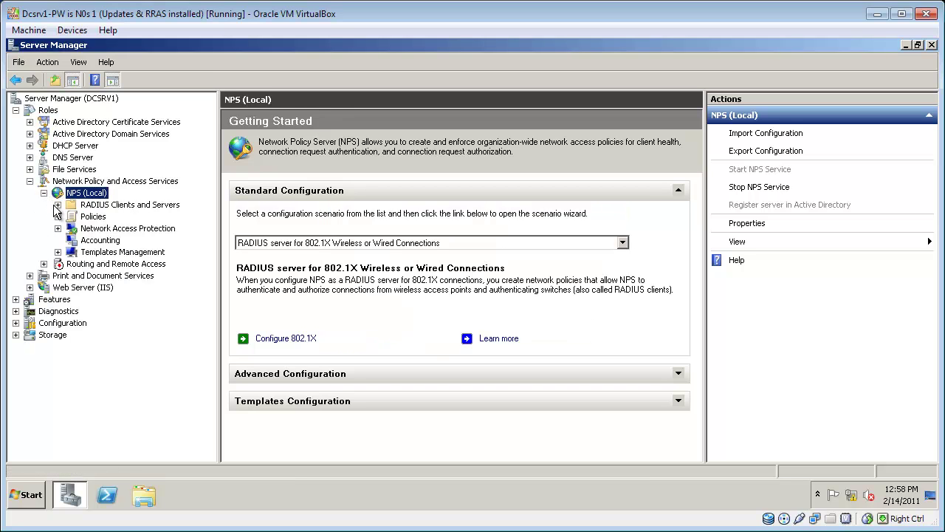
left_click(60, 204)
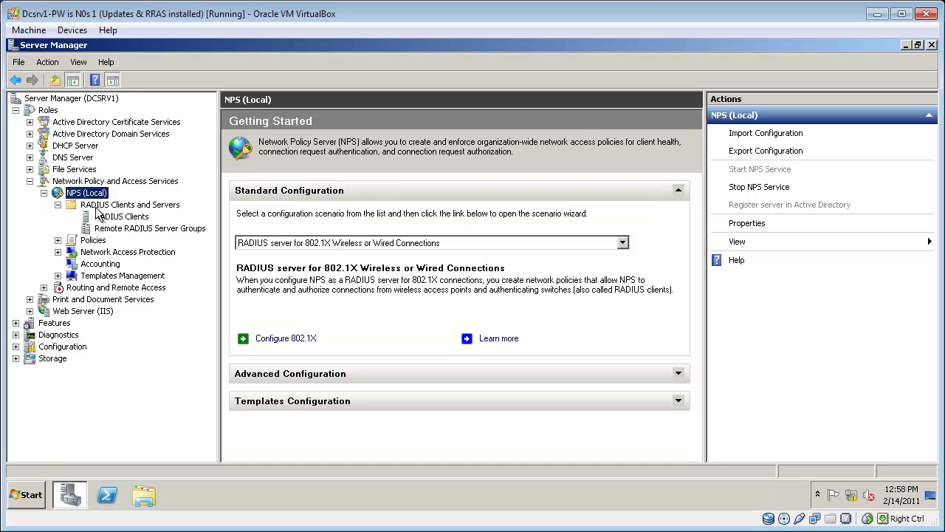
left_click(107, 219)
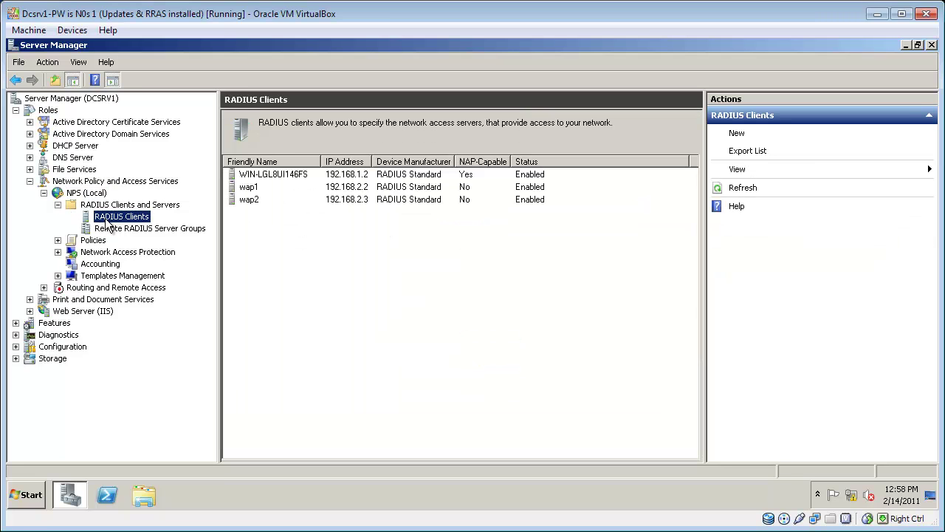
left_click(254, 202)
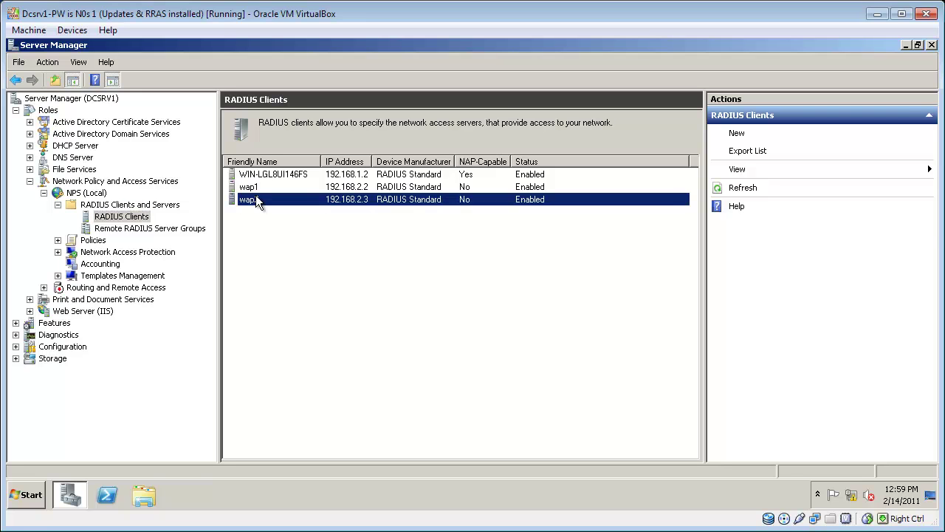
left_click(258, 192)
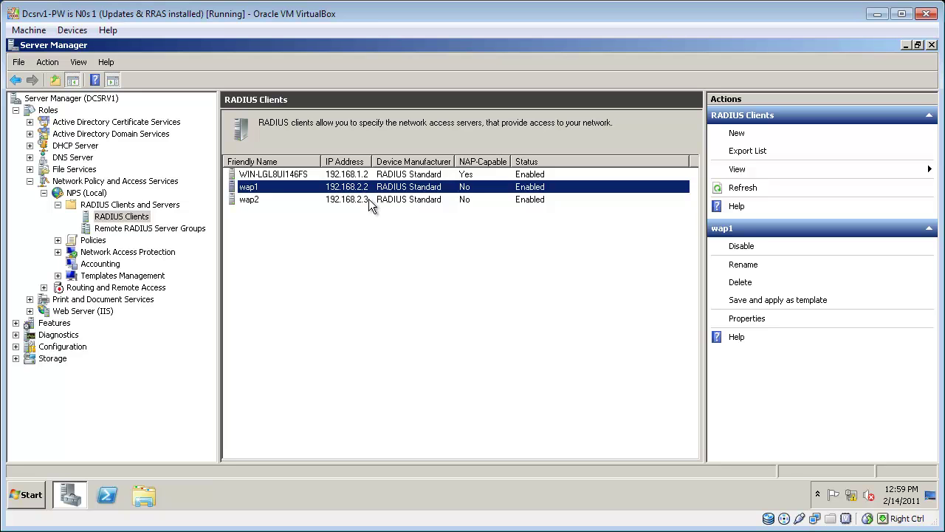
Step: Inspect the Secure Wireless Connections network policy details
left_click(57, 240)
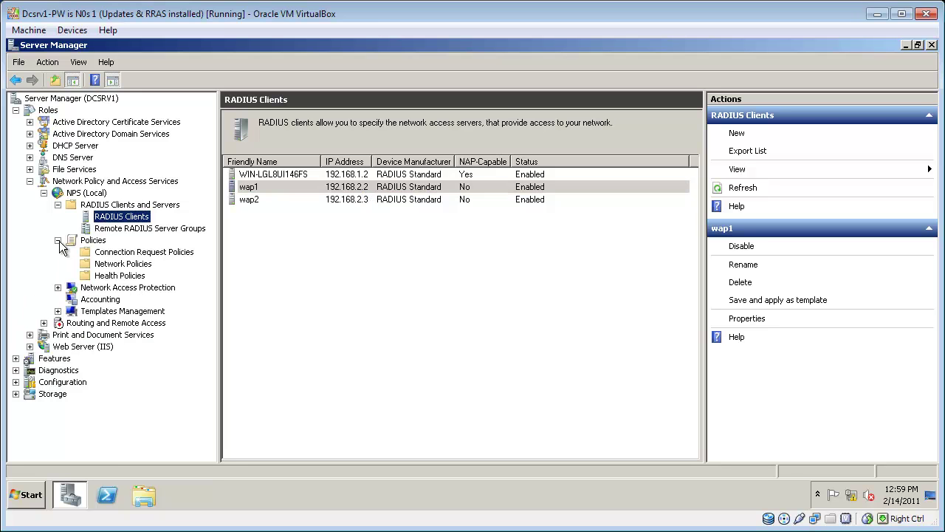
left_click(123, 264)
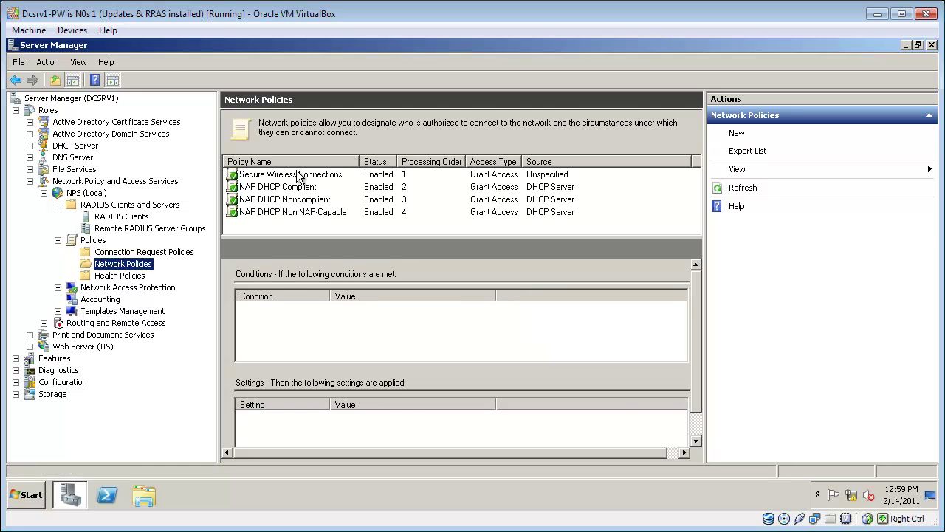
left_click(299, 176)
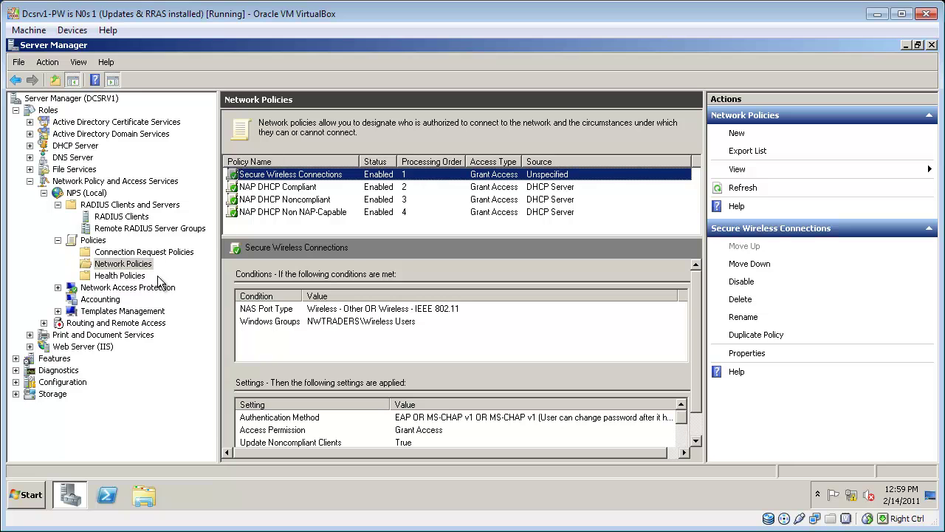
Step: Check the Accounting log file properties and close them unchanged
left_click(90, 300)
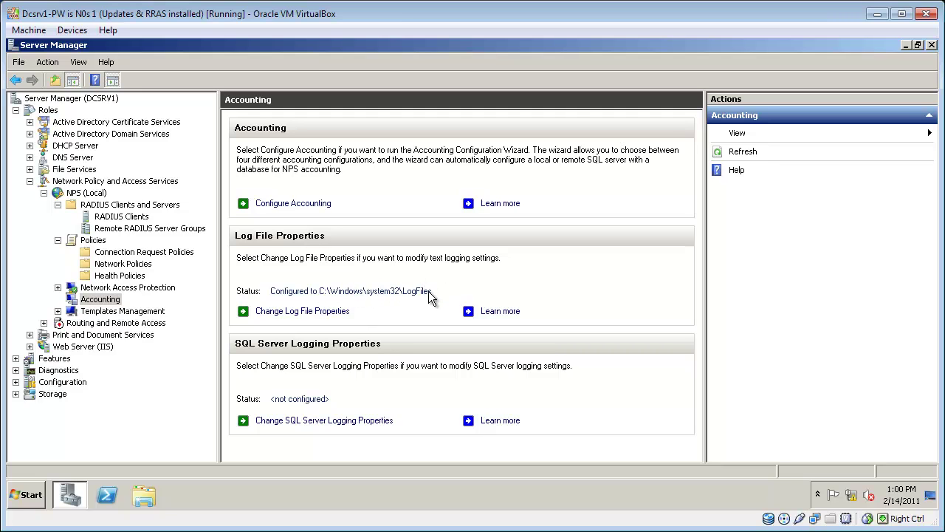
left_click(340, 314)
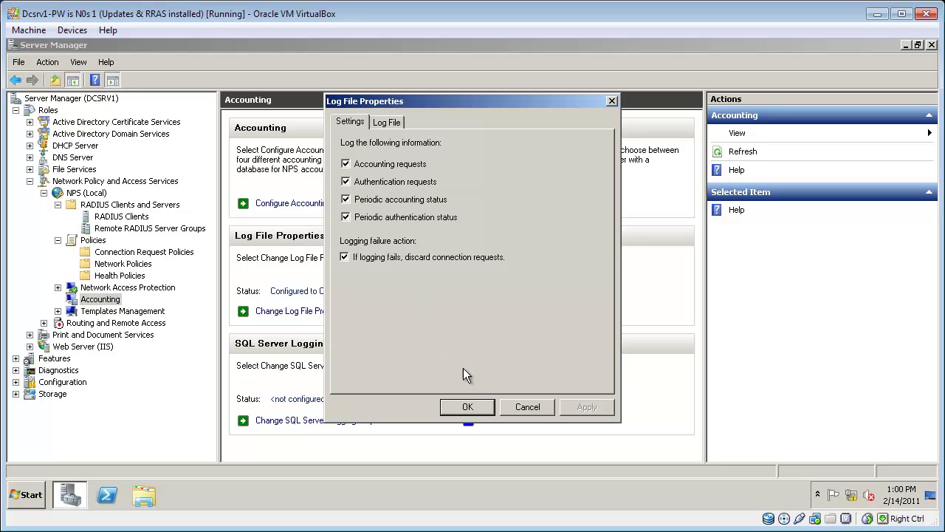
left_click(469, 408)
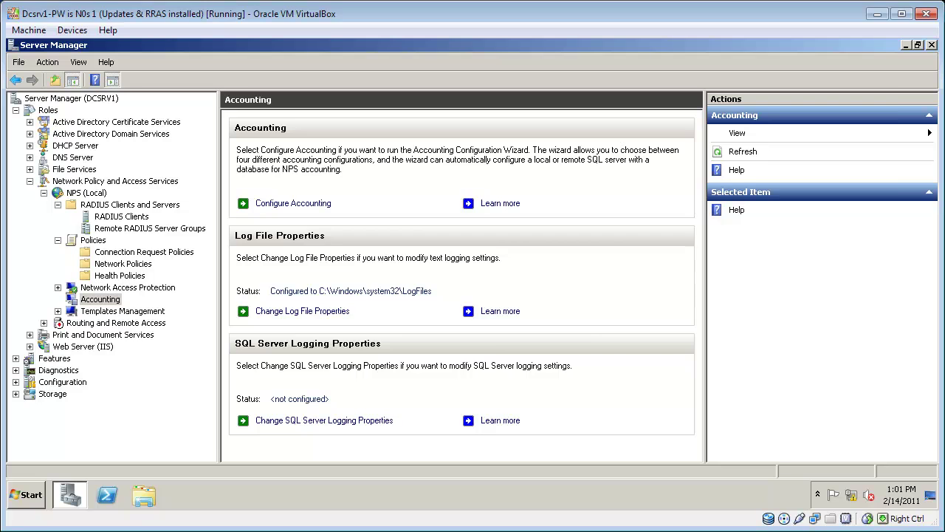
Step: Change the router's wireless SSID from dlink to Contoso
key("alt+Tab")
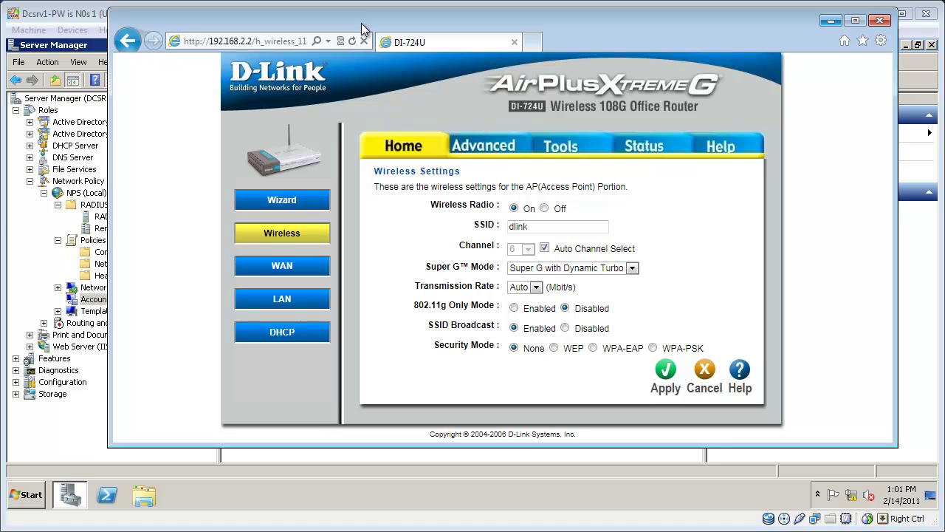
double_click(526, 230)
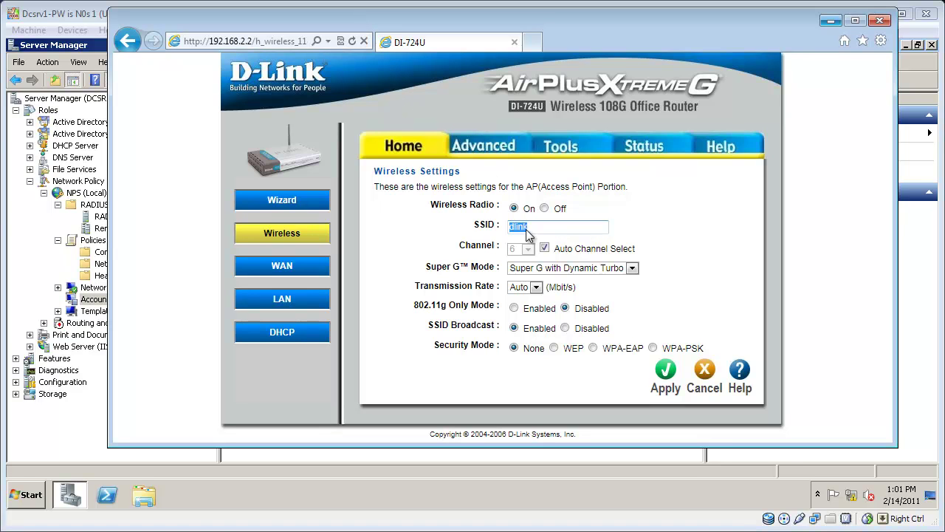
type("Contoso")
Step: Set wireless security to WPA-EAP in WPA2 mode and enter a new RADIUS shared secret
left_click(593, 349)
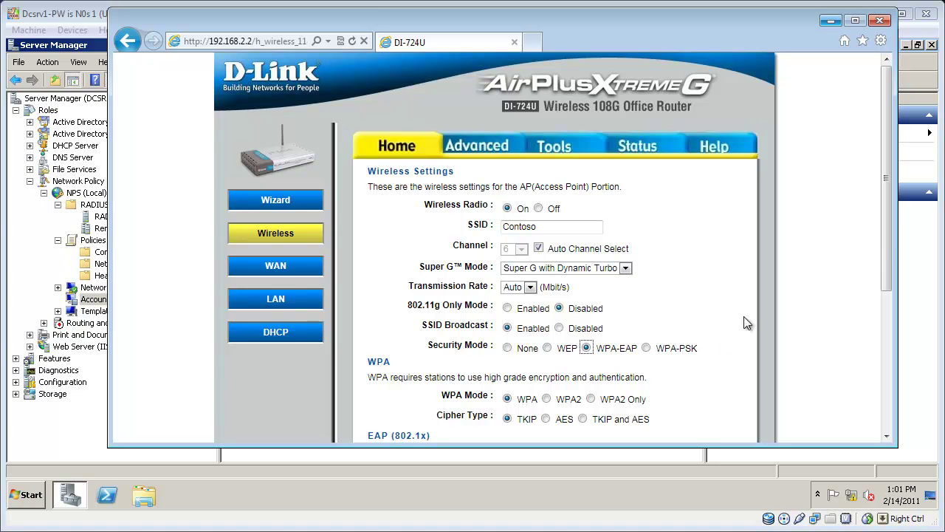
left_click_drag(887, 247, 889, 315)
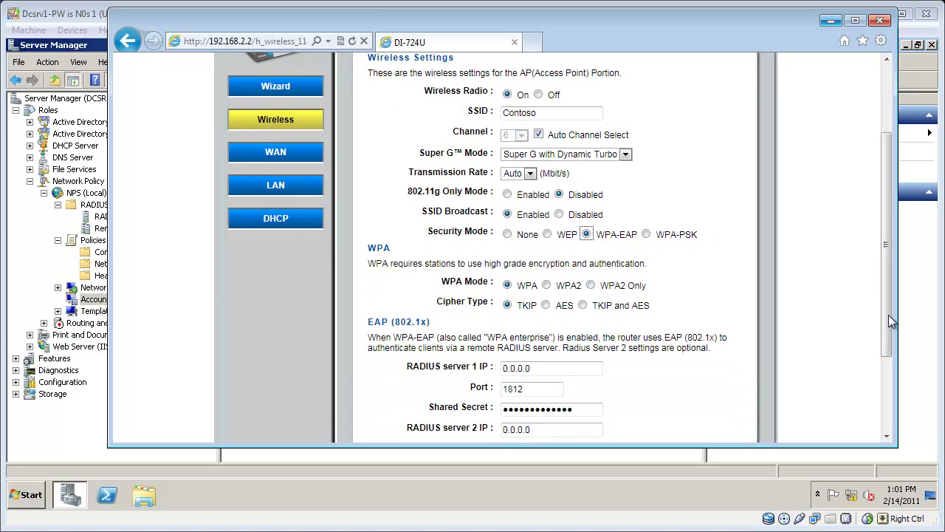
left_click(547, 286)
double_click(587, 412)
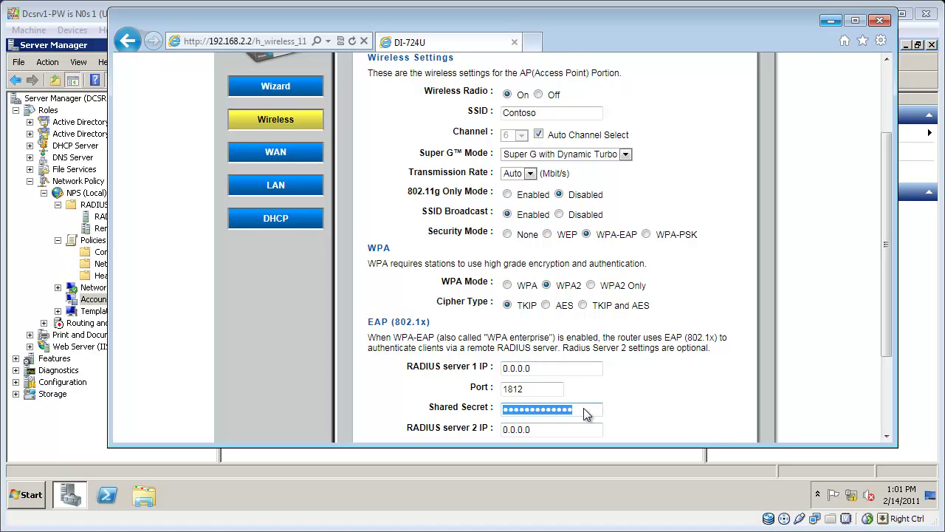
type("•••••••")
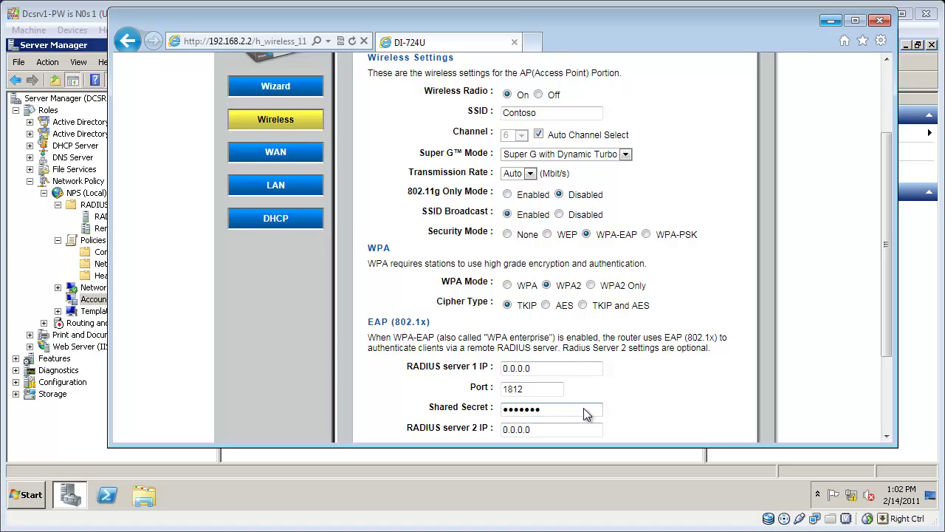
left_click(561, 425)
left_click_drag(550, 369, 481, 372)
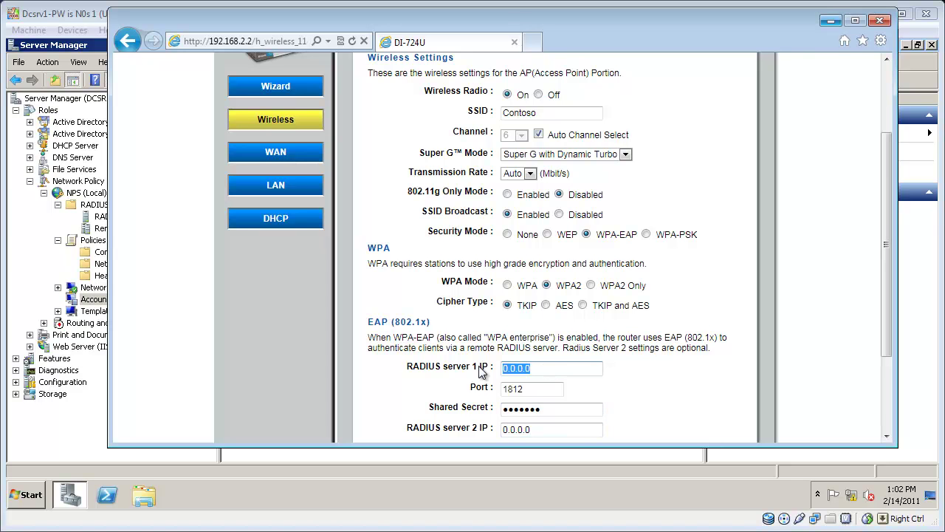
Step: Enter 192.168.2.10 as RADIUS server 1, apply the settings, and reboot the router
type("192.168.2.10")
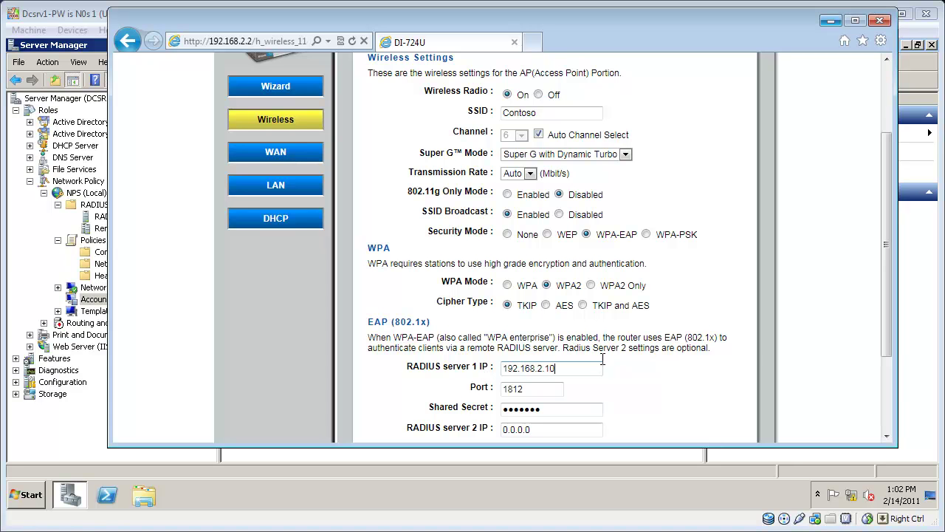
left_click_drag(890, 340, 898, 416)
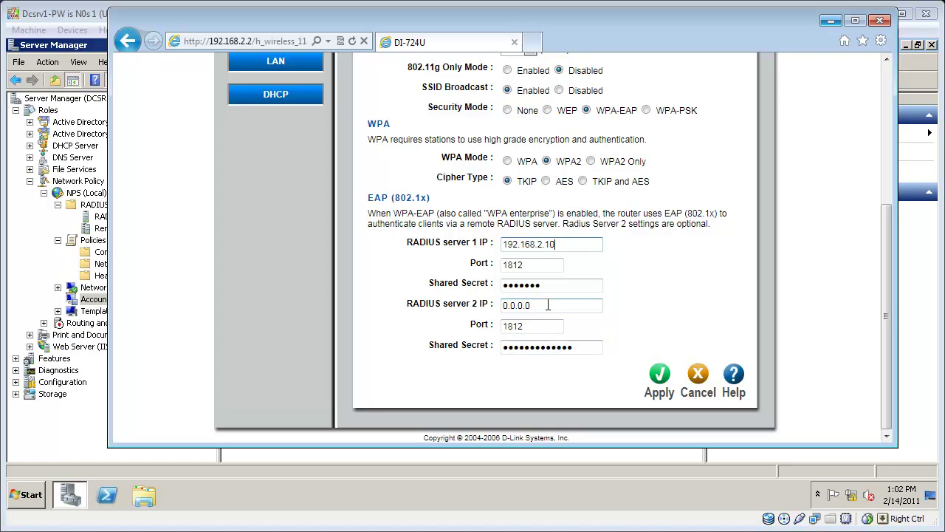
left_click(659, 378)
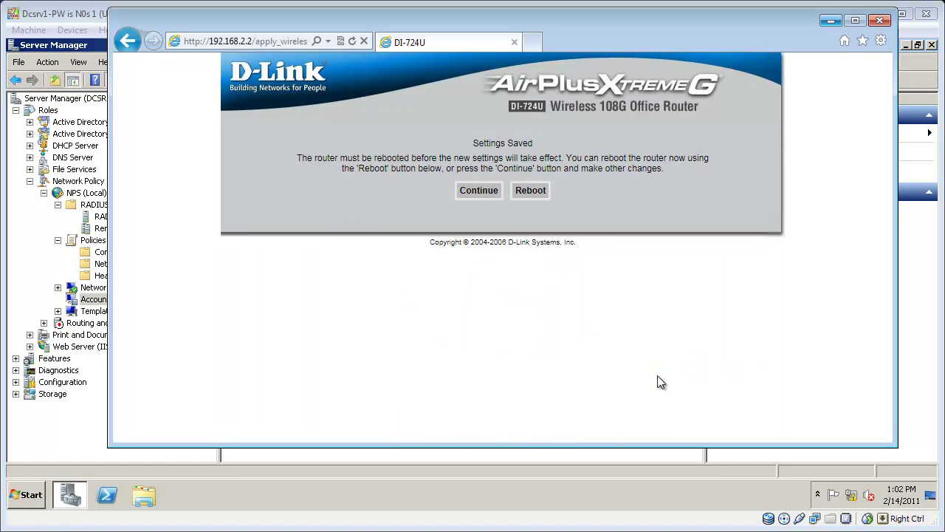
left_click(537, 192)
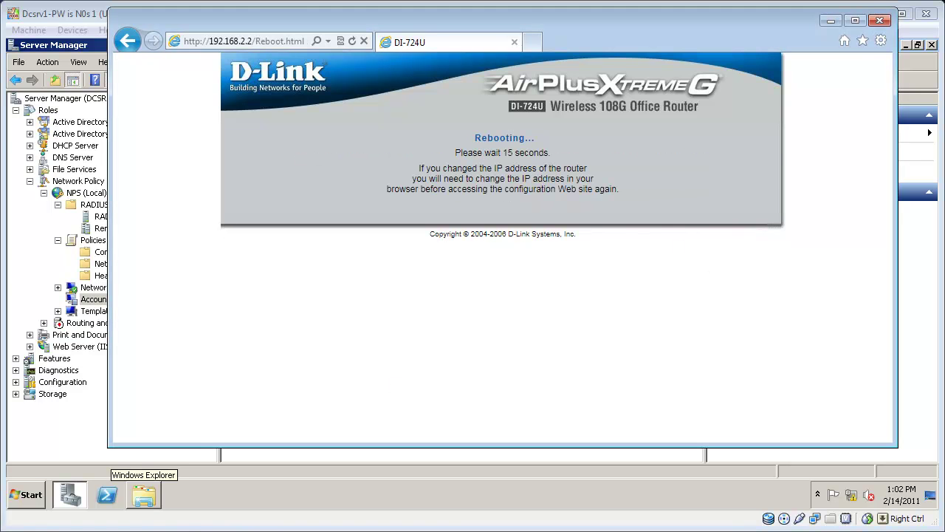
left_click(147, 496)
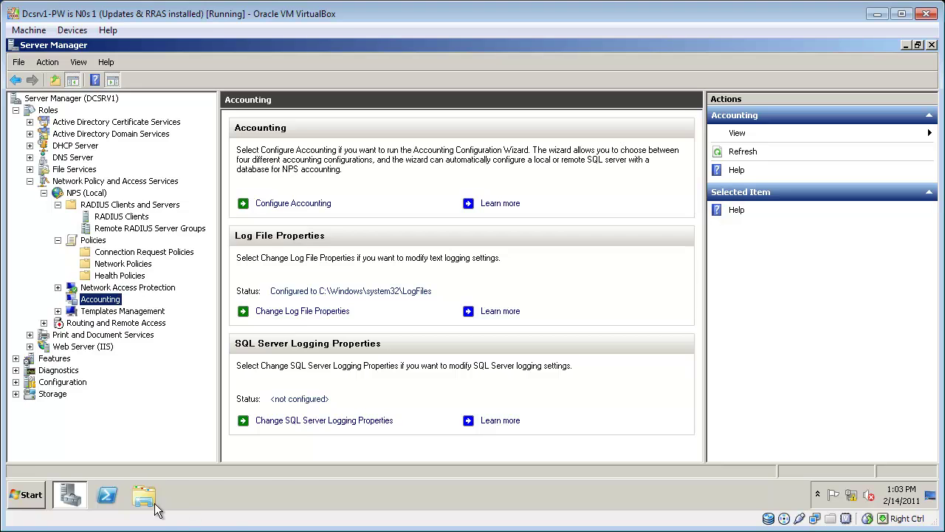
Step: Launch Group Policy Management and open the Default Domain Policy for editing
left_click(28, 495)
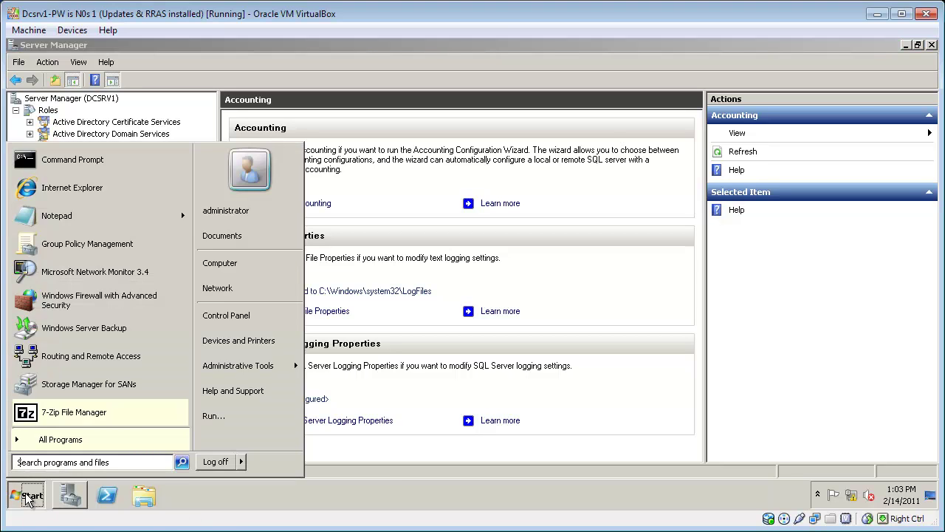
type("group")
key("Return")
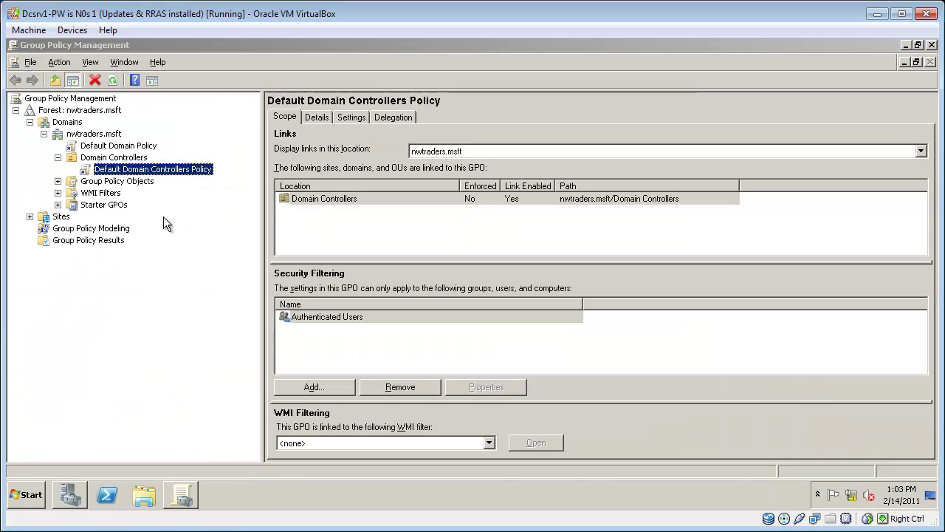
left_click(118, 145)
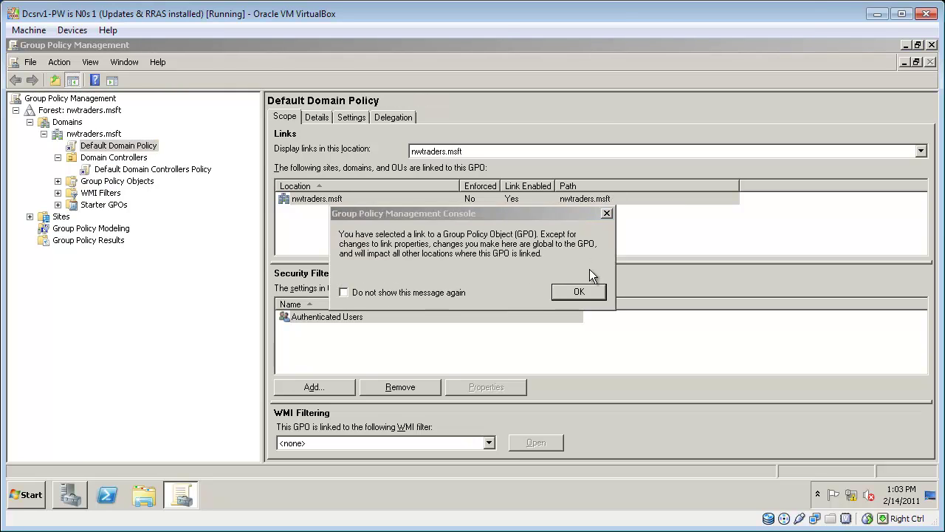
left_click(579, 292)
right_click(141, 150)
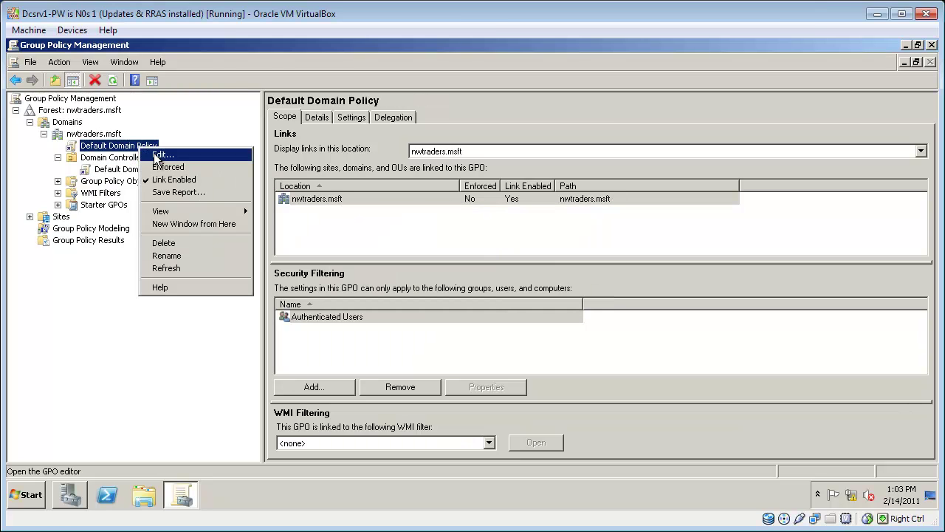
left_click(154, 157)
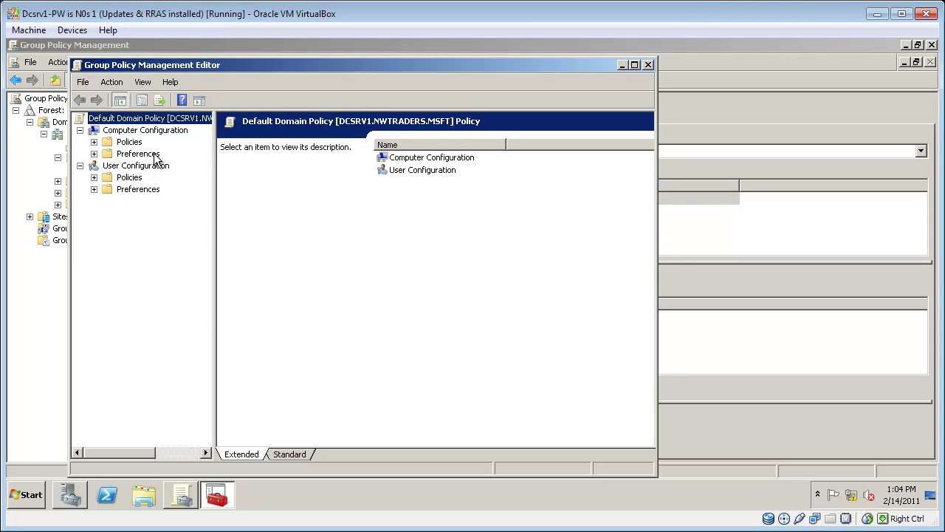
Step: Navigate Computer Configuration > Policies > Windows Settings > Security Settings to Wireless Network (IEEE 802.11) Policies
left_click(94, 142)
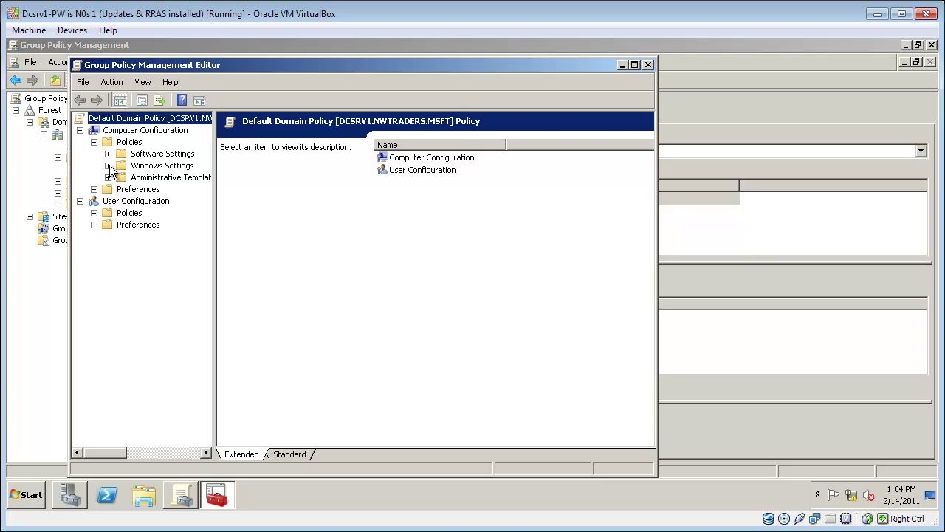
left_click(108, 178)
left_click(122, 213)
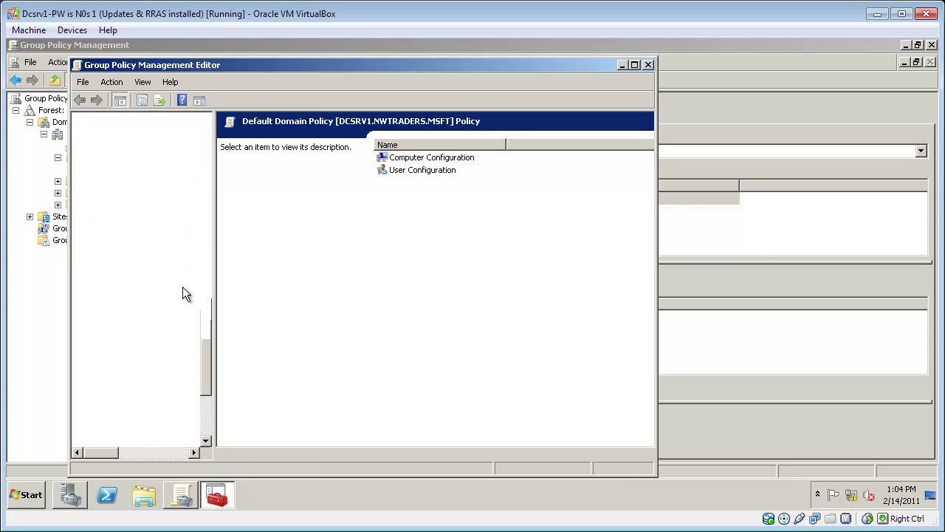
double_click(323, 64)
left_click_drag(148, 130, 271, 151)
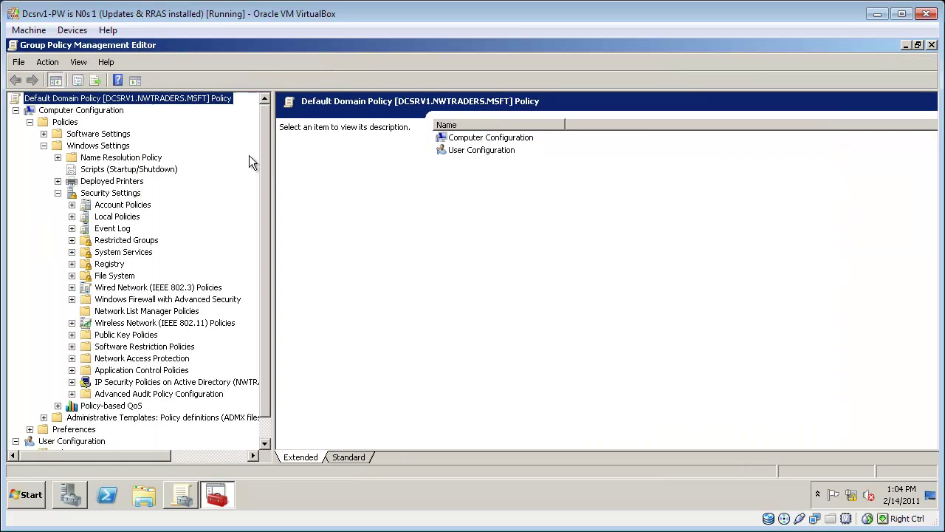
left_click(103, 323)
Step: Add an infrastructure profile named Contoso with SSID Contoso to the wireless policy
double_click(330, 113)
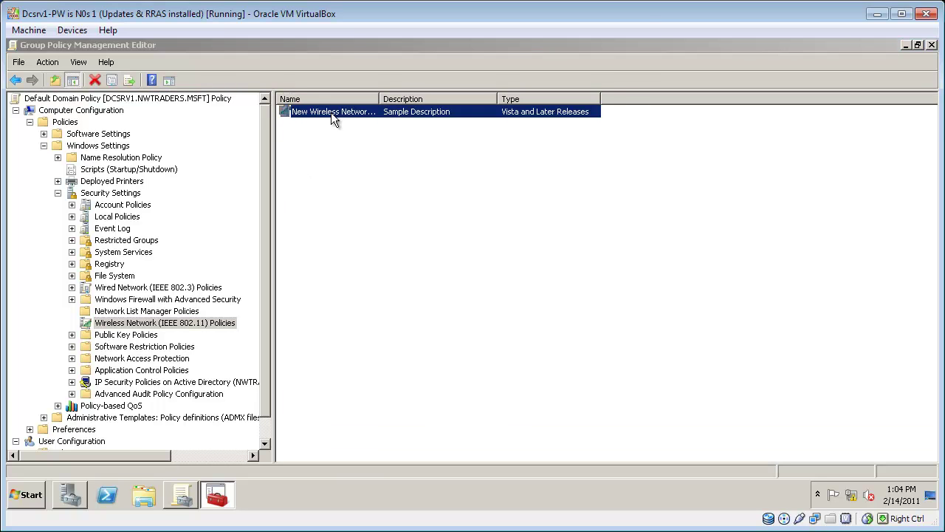
left_click(361, 375)
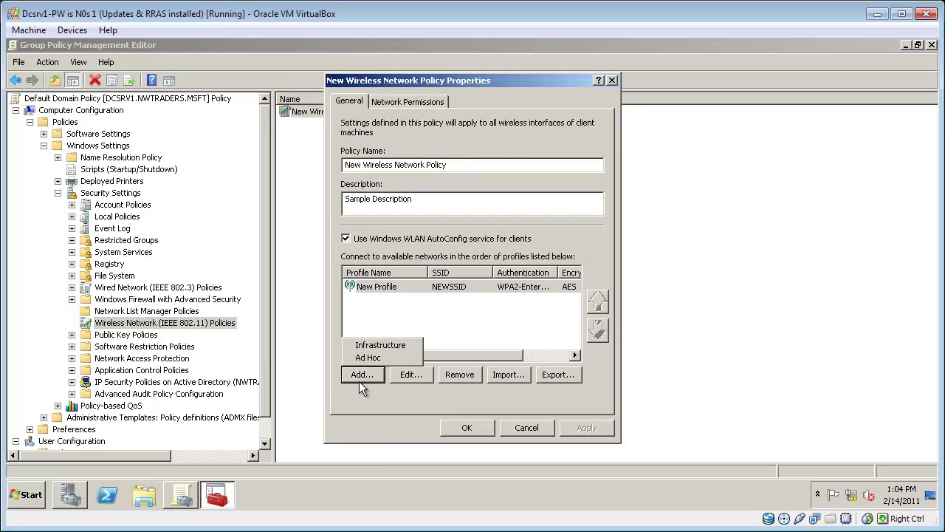
left_click(381, 346)
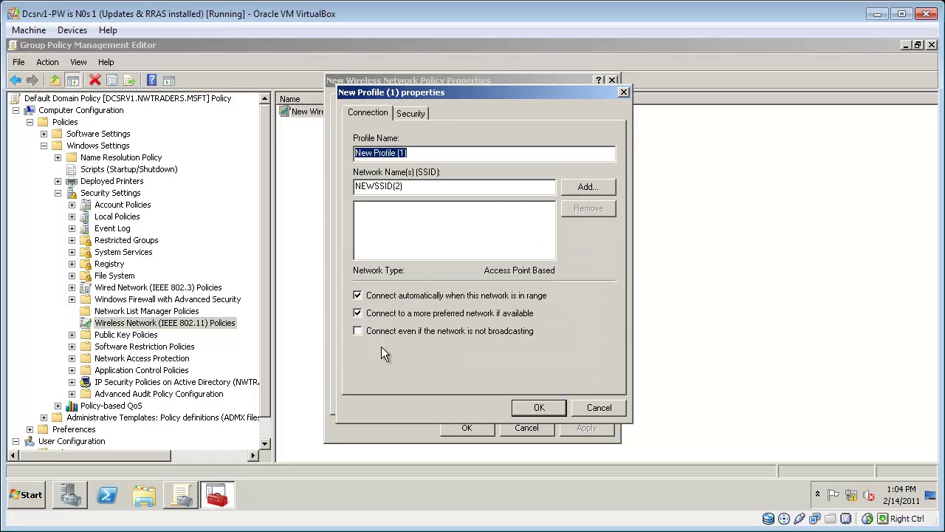
type("Contoso")
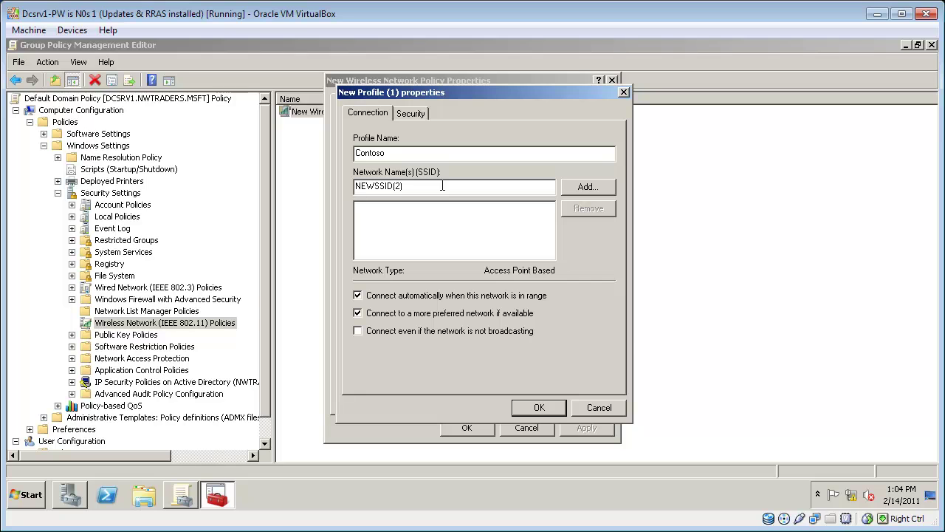
key("BackSpace")
key("BackSpace")
key("BackSpace")
key("BackSpace")
key("BackSpace")
key("BackSpace")
key("BackSpace")
key("BackSpace")
key("BackSpace")
type("Contoso")
left_click(584, 186)
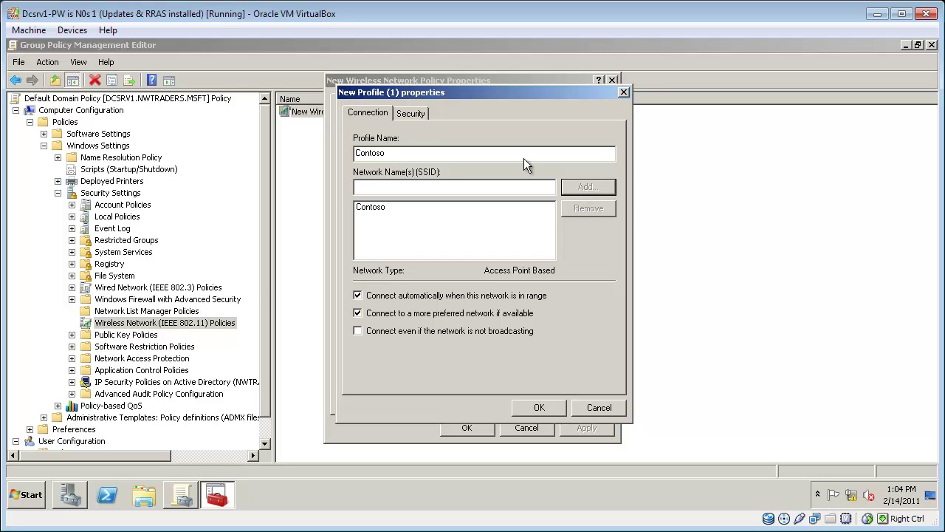
Step: Keep the Contoso profile's security at WPA2-Enterprise with AES encryption
left_click(405, 112)
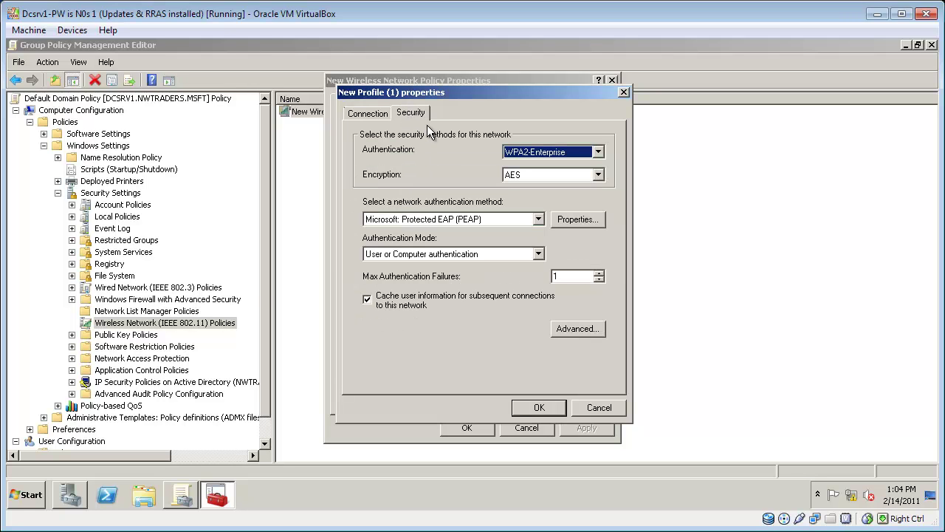
left_click(562, 177)
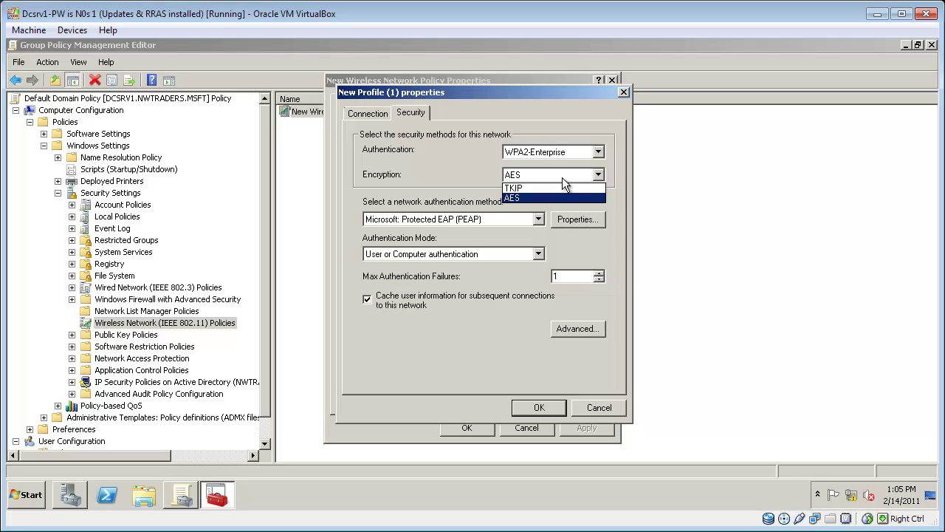
left_click(562, 178)
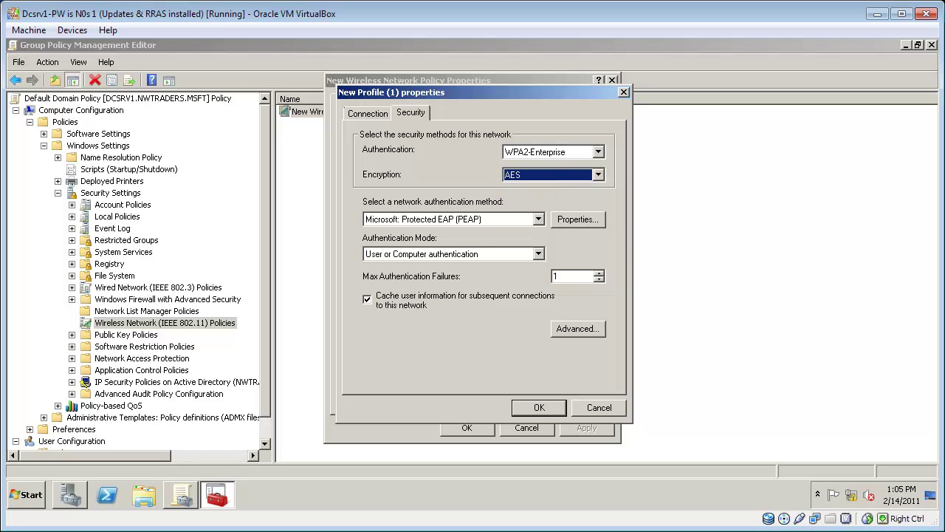
key("alt+Tab")
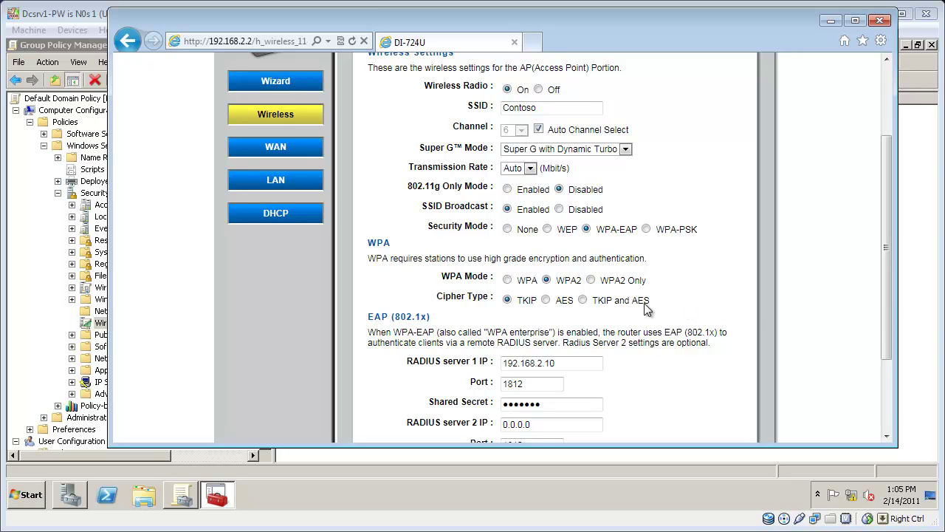
Step: Switch the router's cipher to TKIP and AES, apply, and reboot the router
left_click(582, 299)
left_click_drag(889, 304, 891, 372)
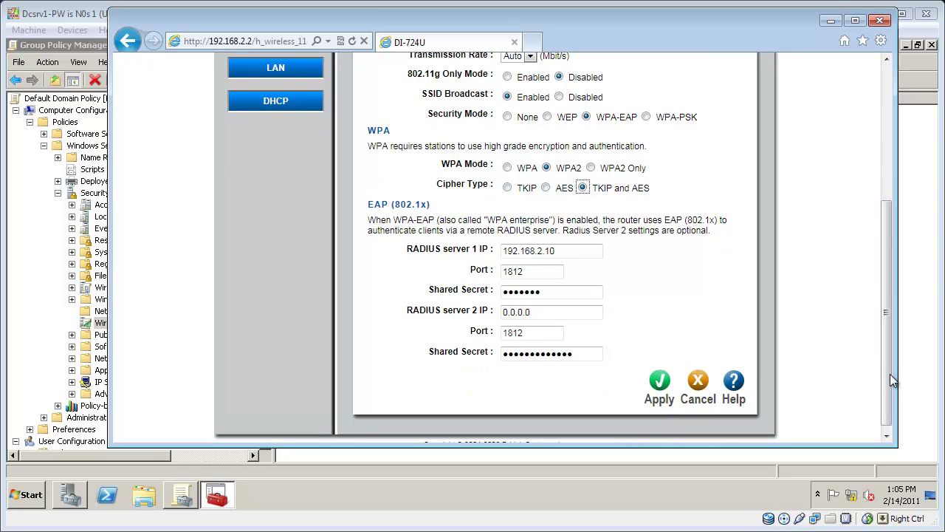
left_click(658, 387)
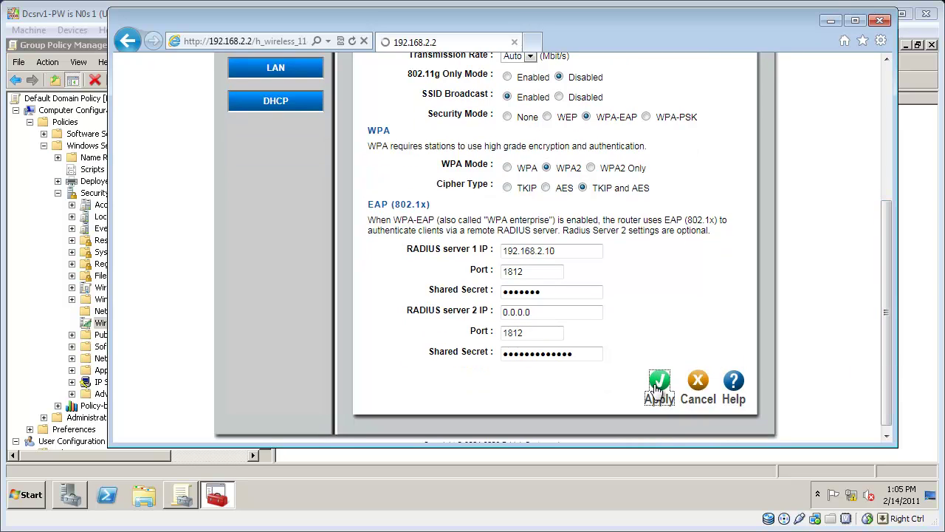
left_click(533, 192)
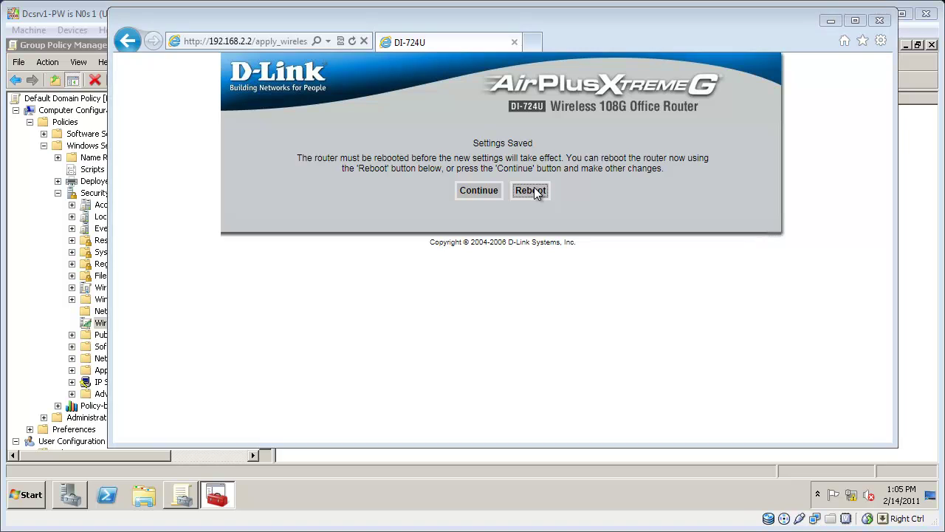
left_click(830, 23)
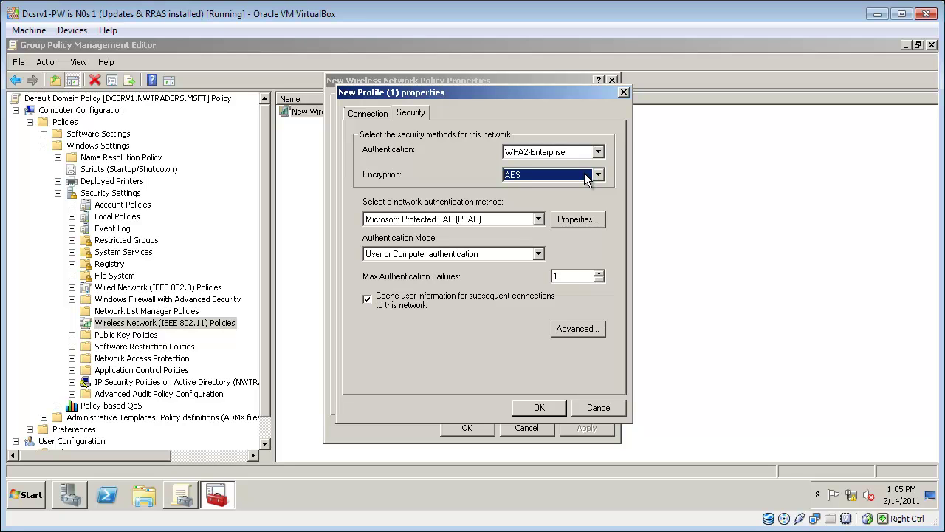
Step: Keep User or Computer authentication and save the Contoso profile into the wireless policy
left_click(521, 253)
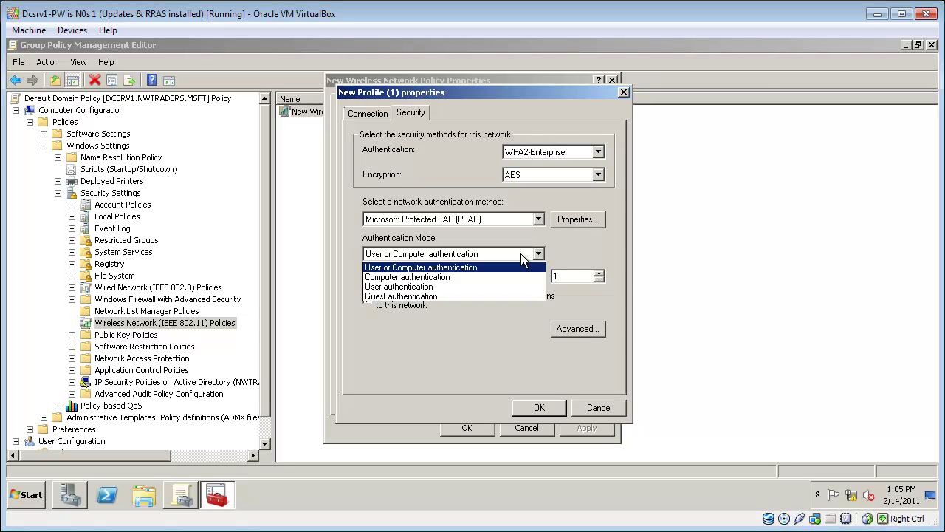
left_click(521, 253)
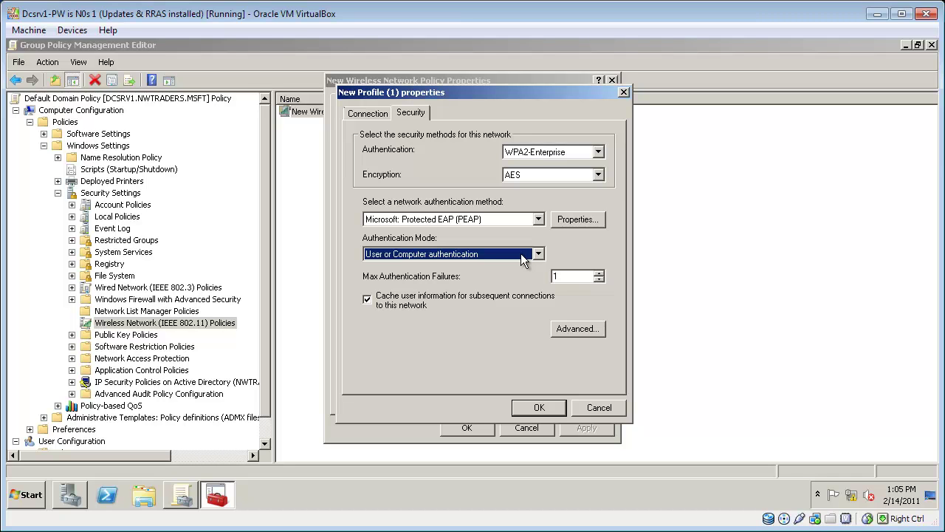
left_click(543, 406)
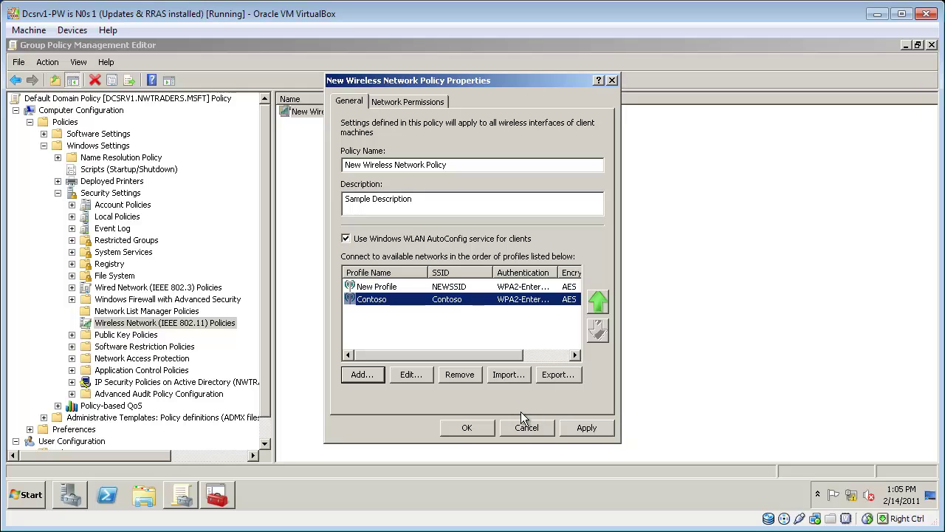
left_click(468, 430)
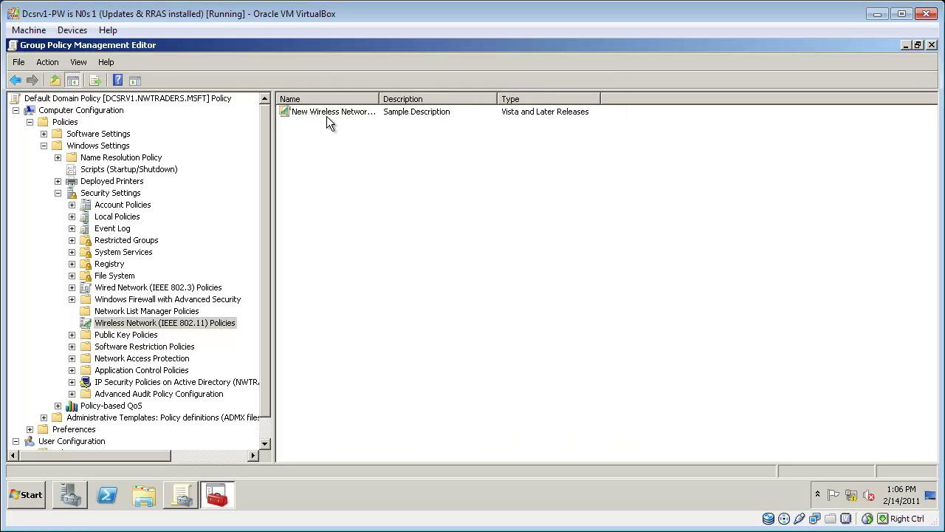
Step: Edit the Contoso profile to enable Single Sign On in its advanced security settings
double_click(329, 111)
left_click(387, 302)
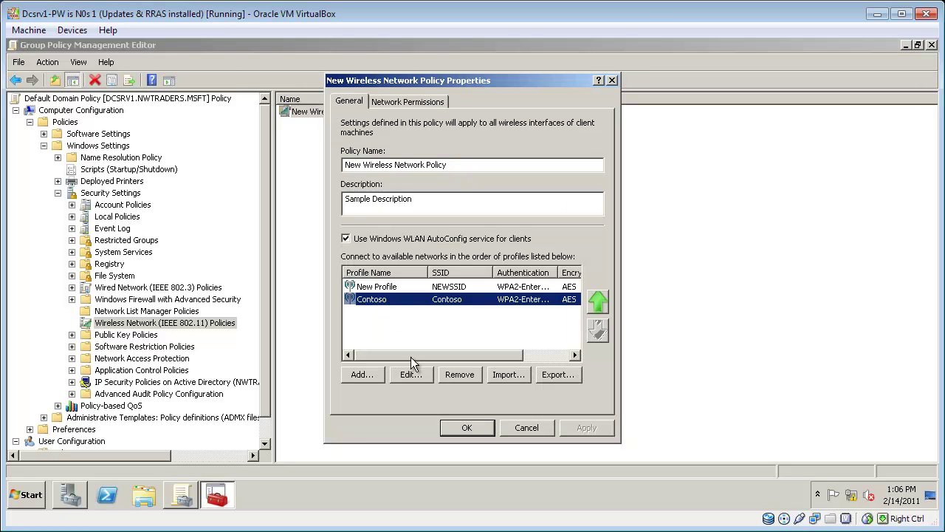
left_click(411, 374)
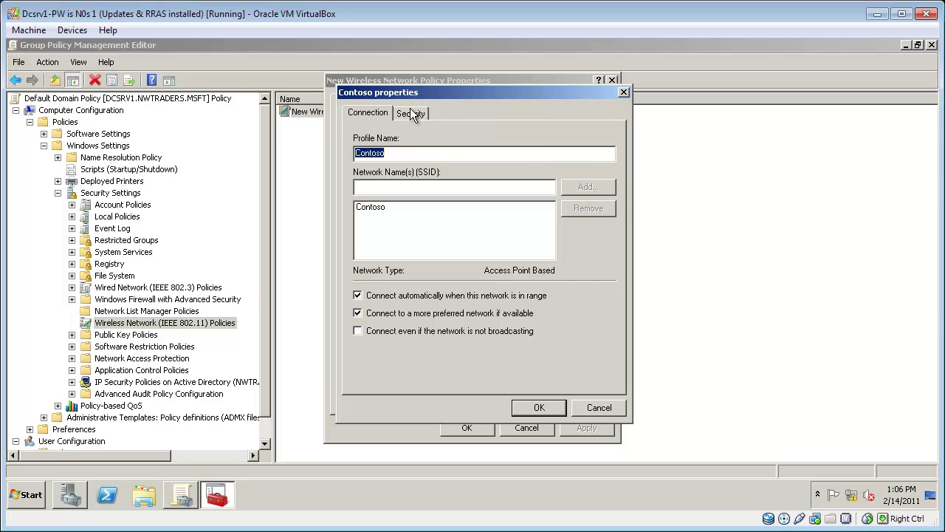
left_click(412, 114)
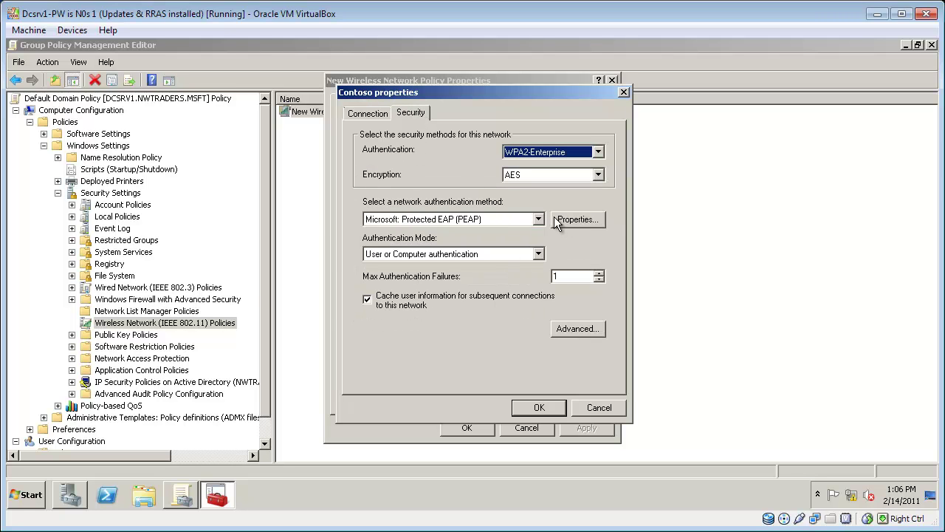
left_click(577, 221)
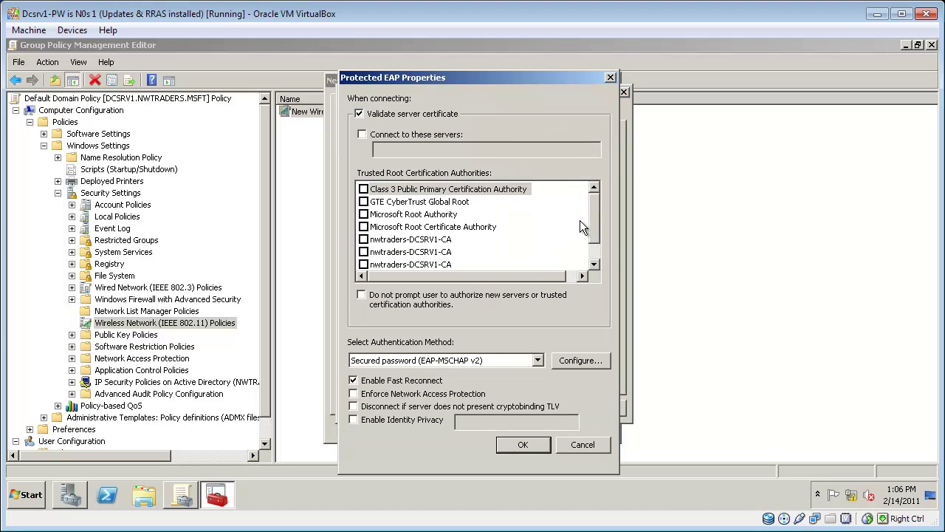
left_click(582, 444)
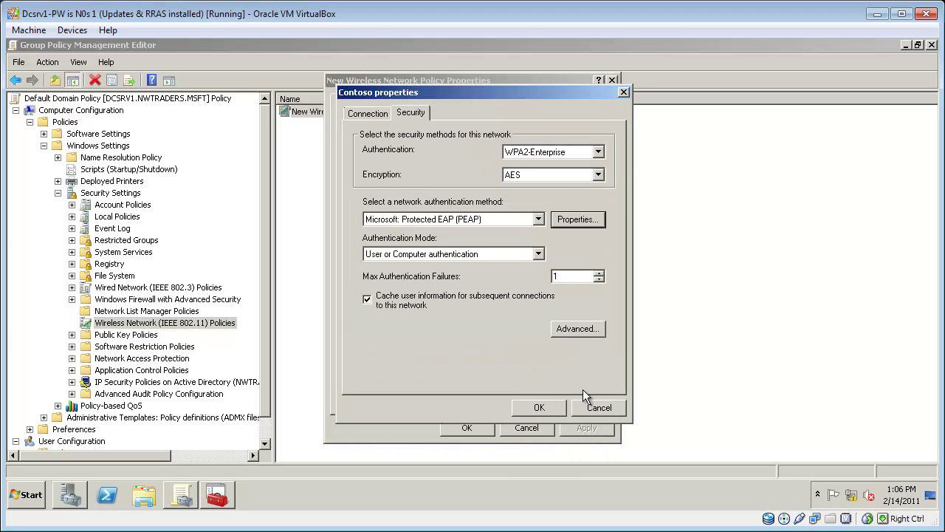
left_click(580, 329)
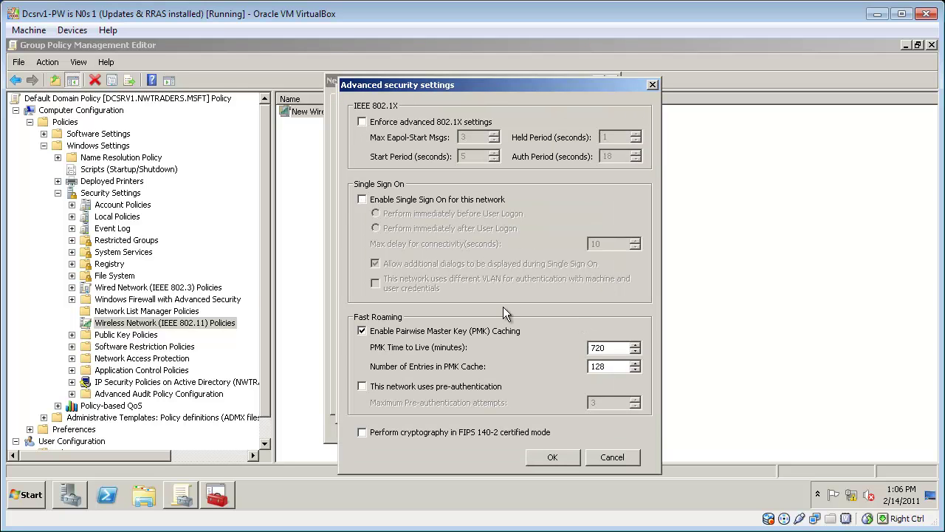
left_click(459, 201)
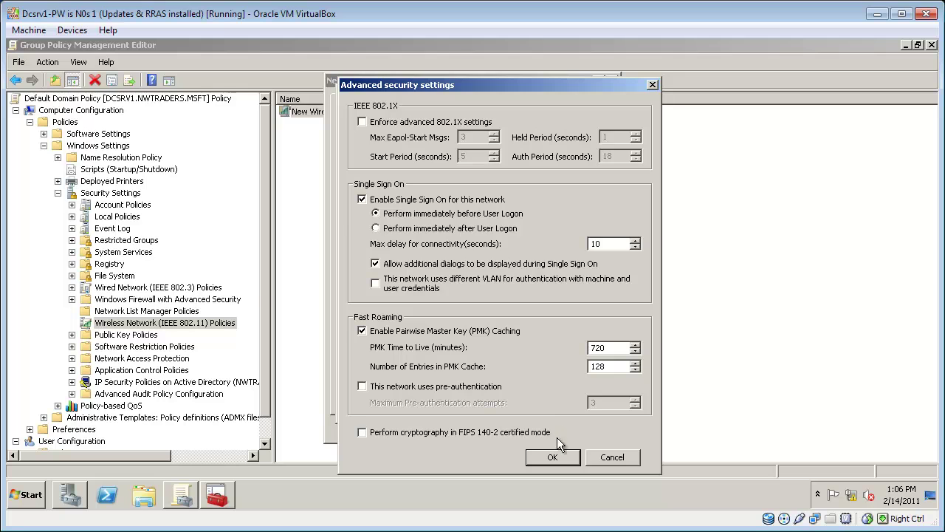
left_click(554, 457)
left_click(538, 409)
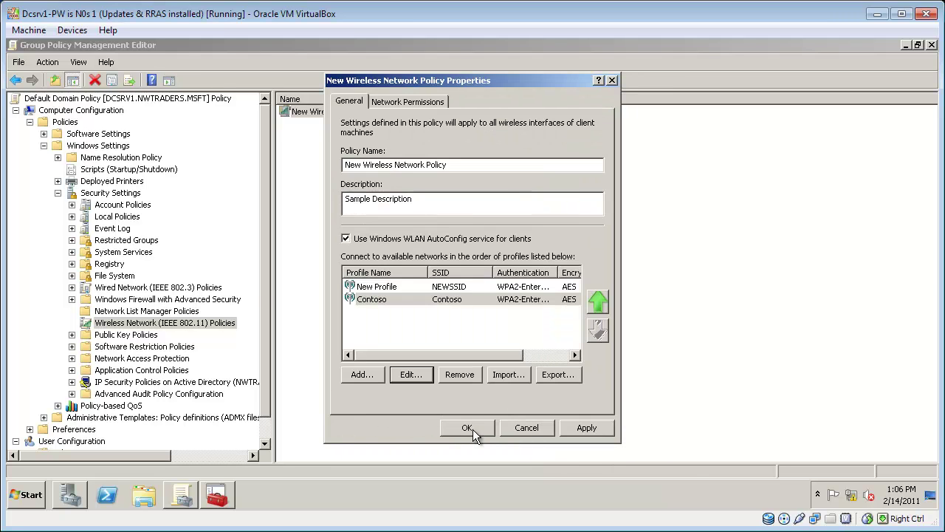
Step: Close the wireless policy and set certificate Auto-Enrollment's configuration model to Enabled
left_click(468, 428)
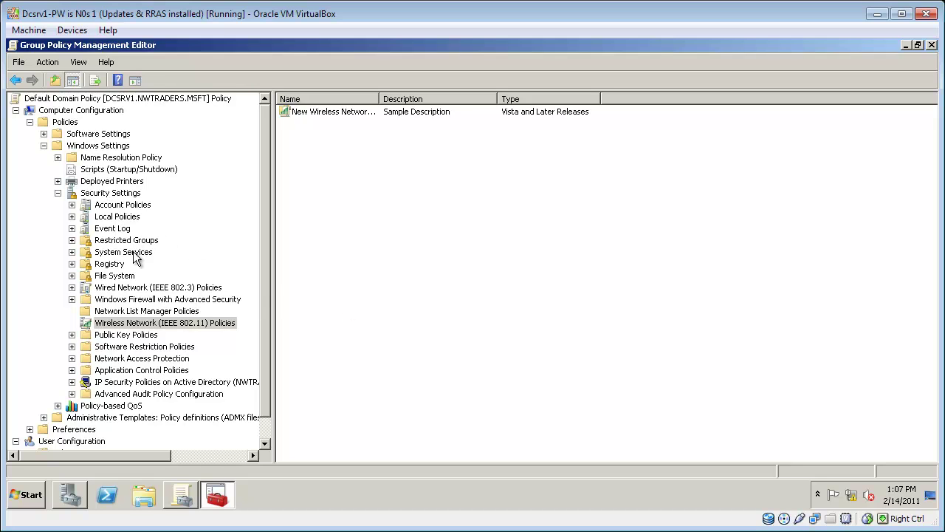
left_click(111, 336)
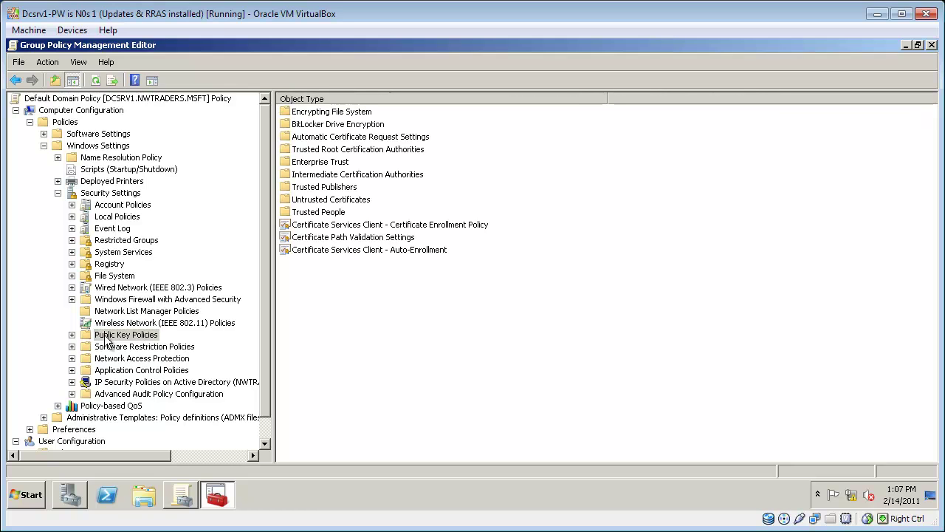
right_click(365, 251)
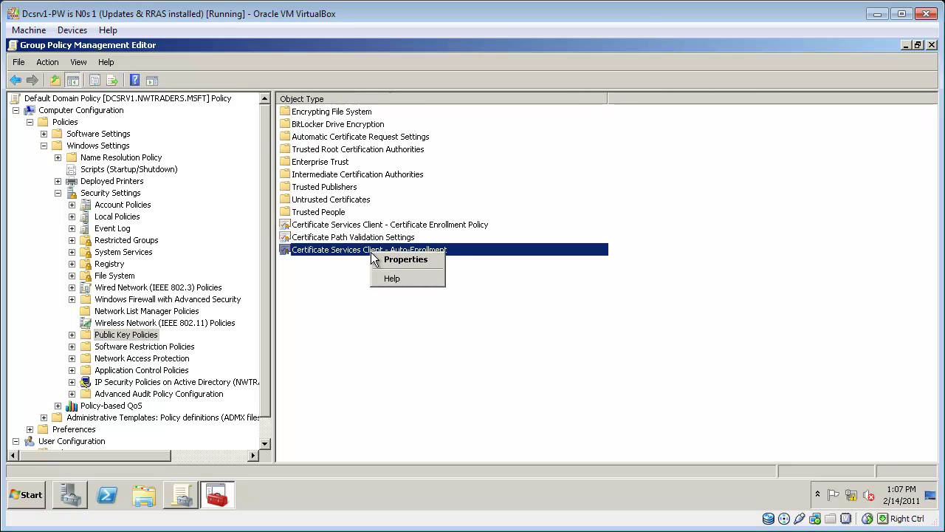
left_click(389, 262)
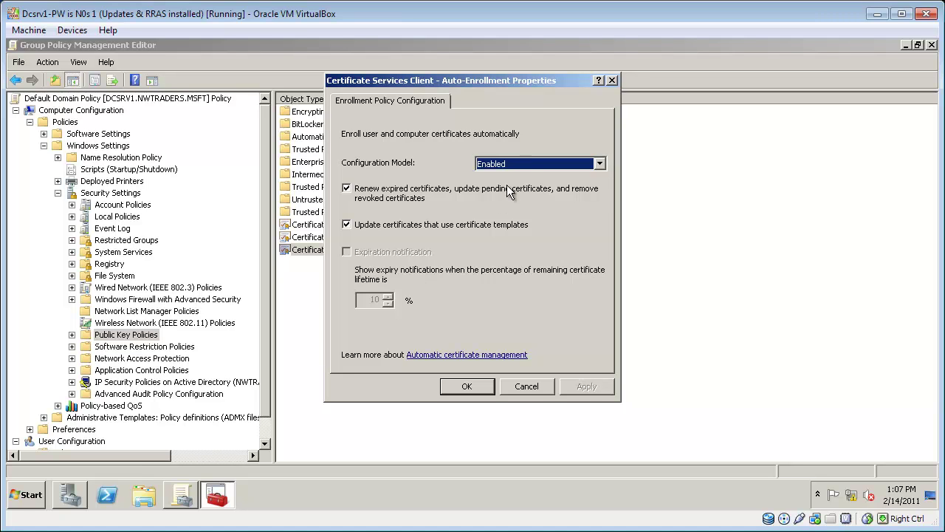
left_click(527, 165)
left_click(525, 167)
left_click(468, 386)
Step: Define and save the Certificate Path Validation Settings
right_click(390, 237)
left_click(417, 243)
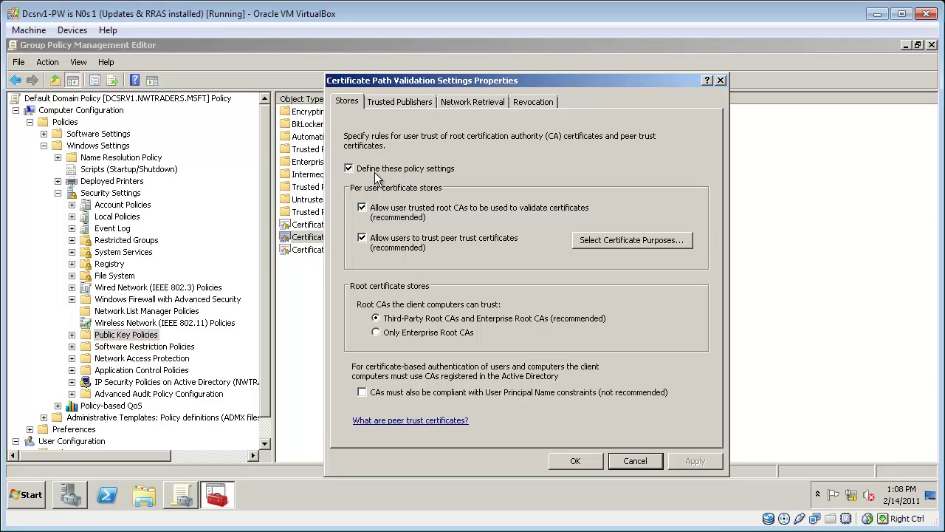
left_click(575, 461)
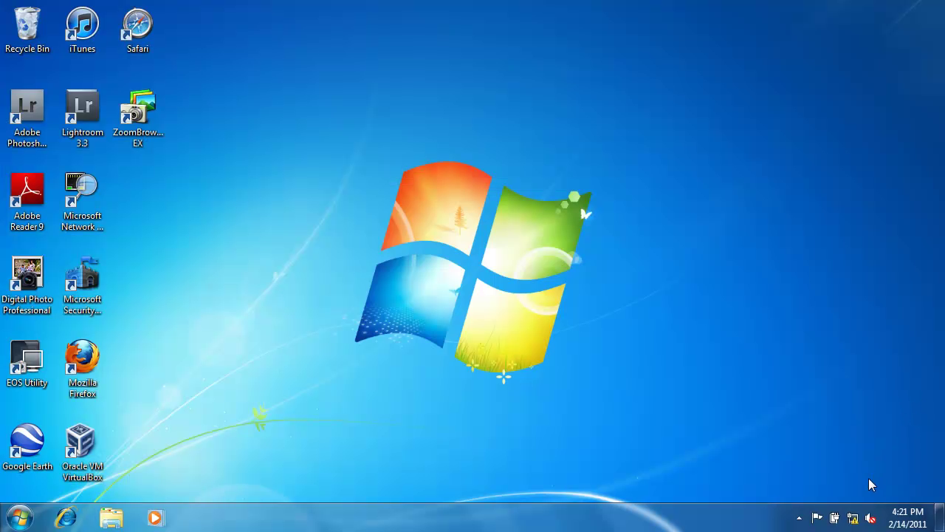
Step: Pick Contoso from the tray's wireless network list and connect to it
left_click(854, 518)
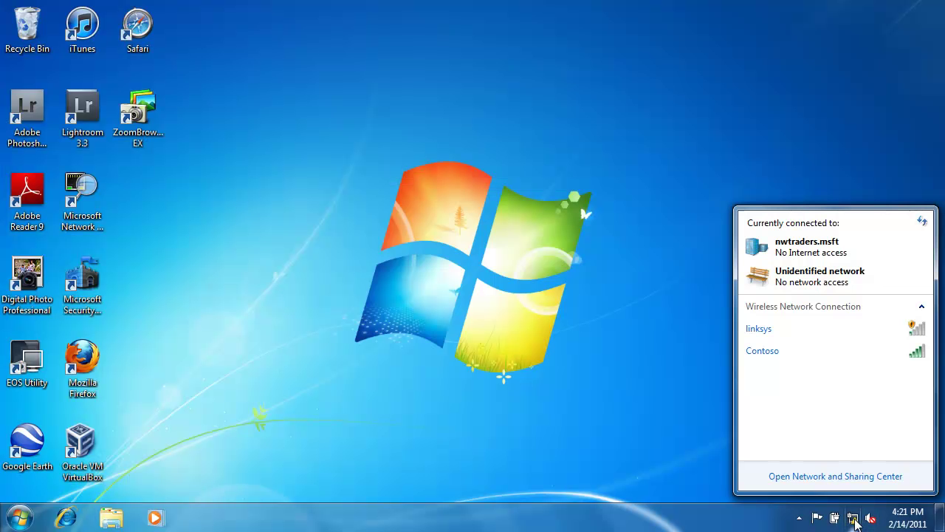
left_click(886, 353)
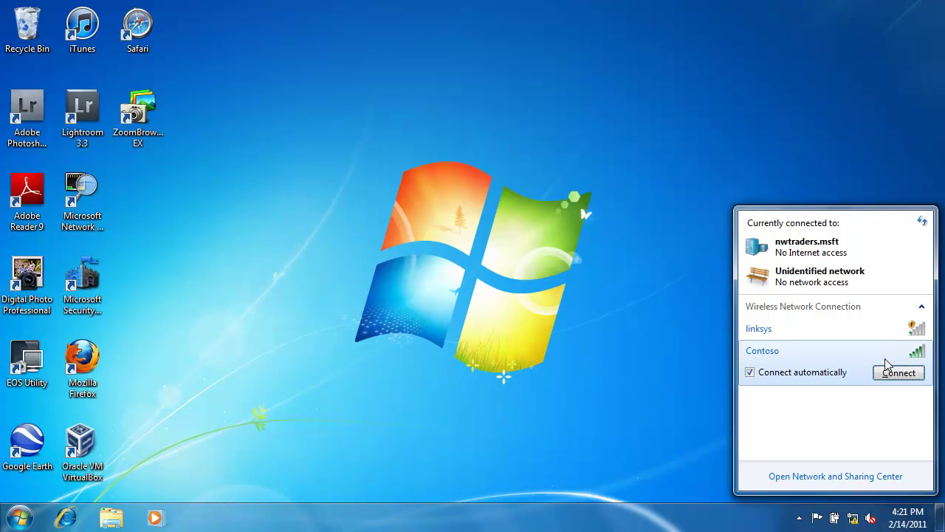
left_click(888, 378)
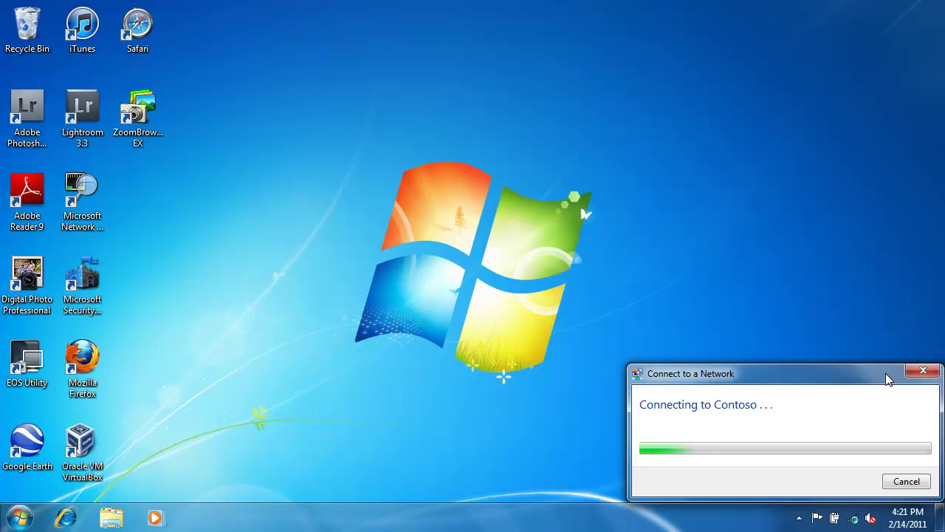